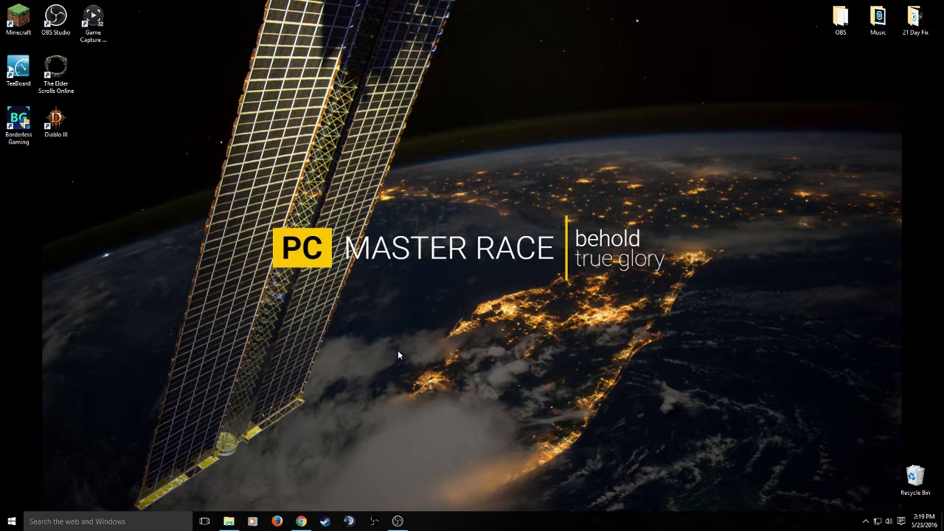
- Create and activate a new OBS Classic profile named Rec
left_click(374, 523)
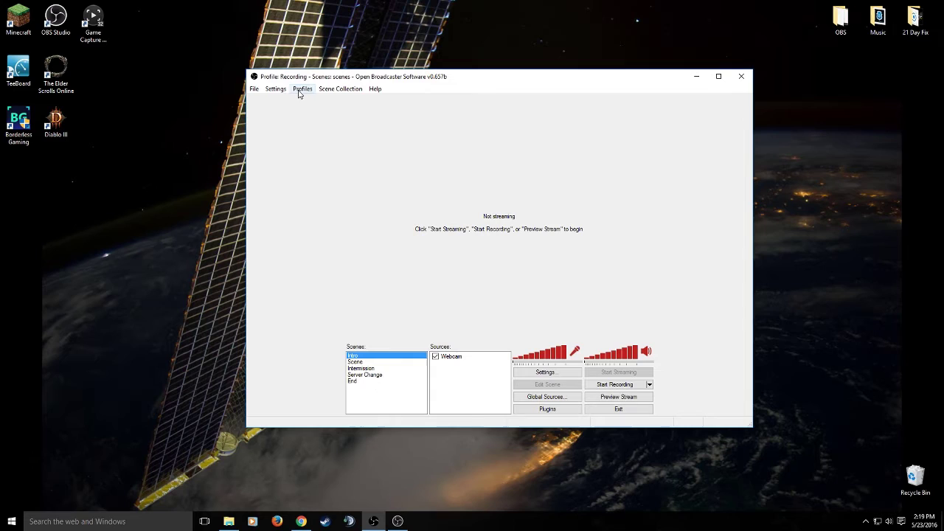
left_click(310, 94)
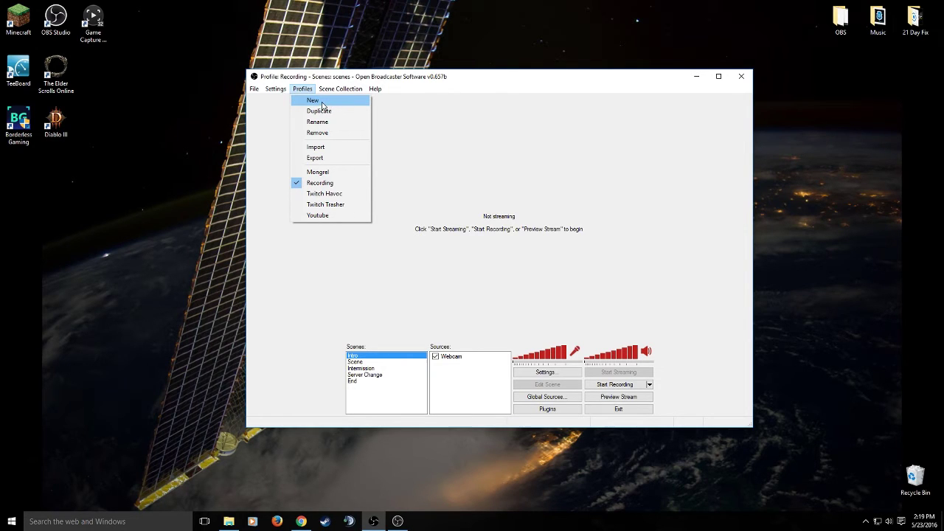
left_click(322, 103)
type("Rec")
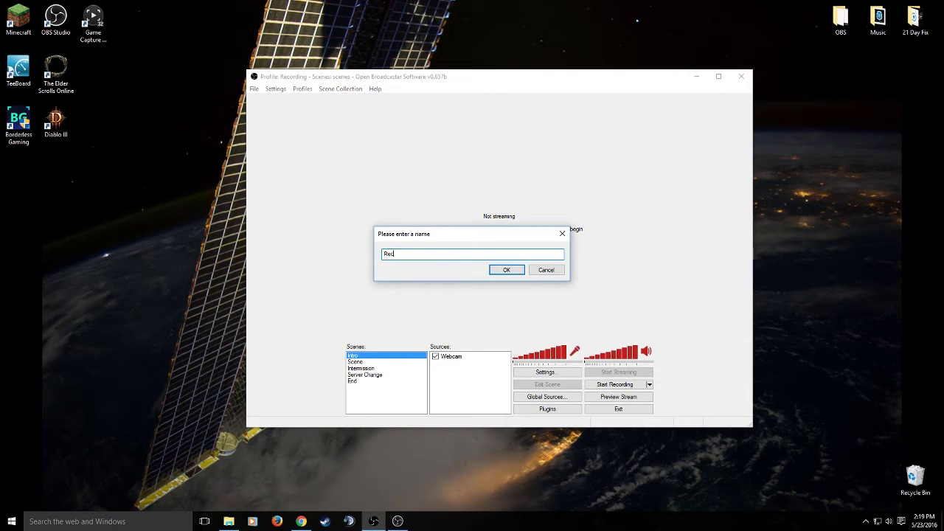
left_click(507, 271)
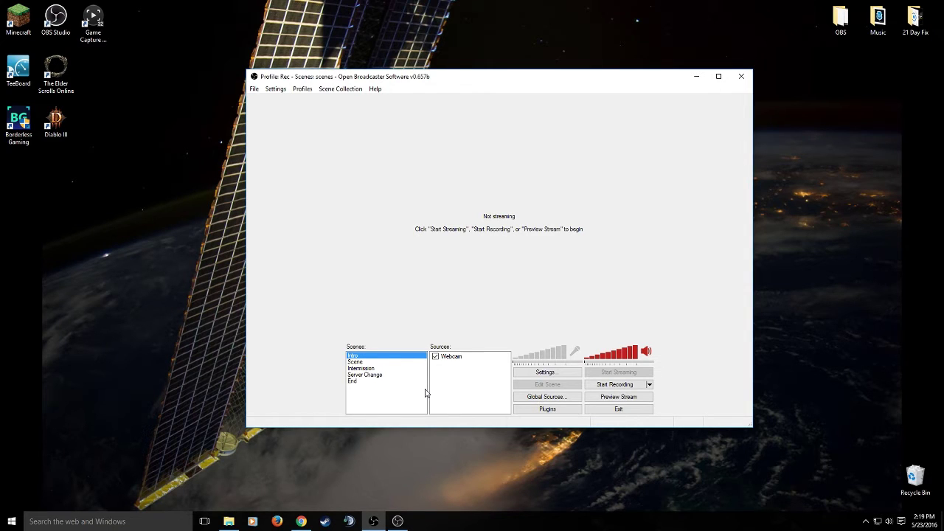
- In the Scene scene, enable the Donation, Cam Border, Webcam, Border and El Gato sources
left_click(378, 362)
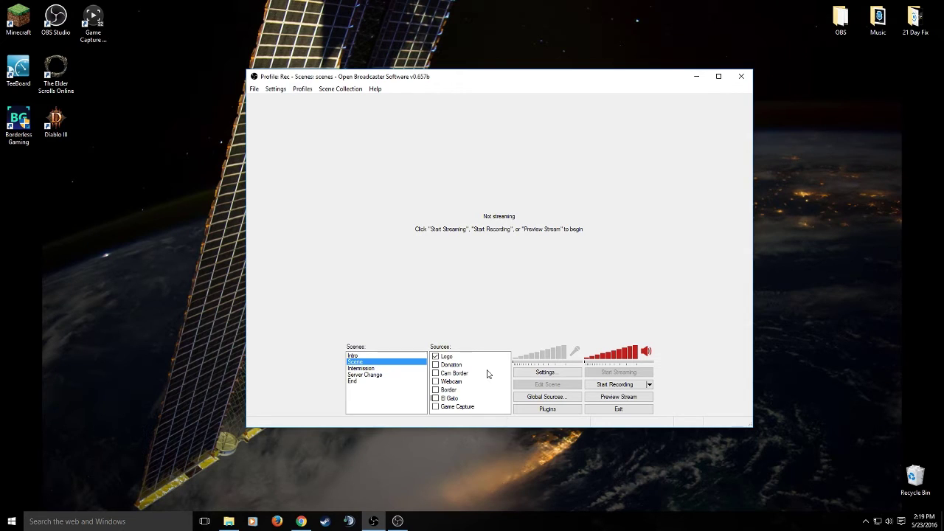
left_click(435, 364)
left_click(435, 373)
left_click(435, 381)
left_click(435, 390)
left_click(435, 398)
- In Encoding settings, set Max Bitrate to 30000 and enable a custom buffer size of 30000
left_click(575, 379)
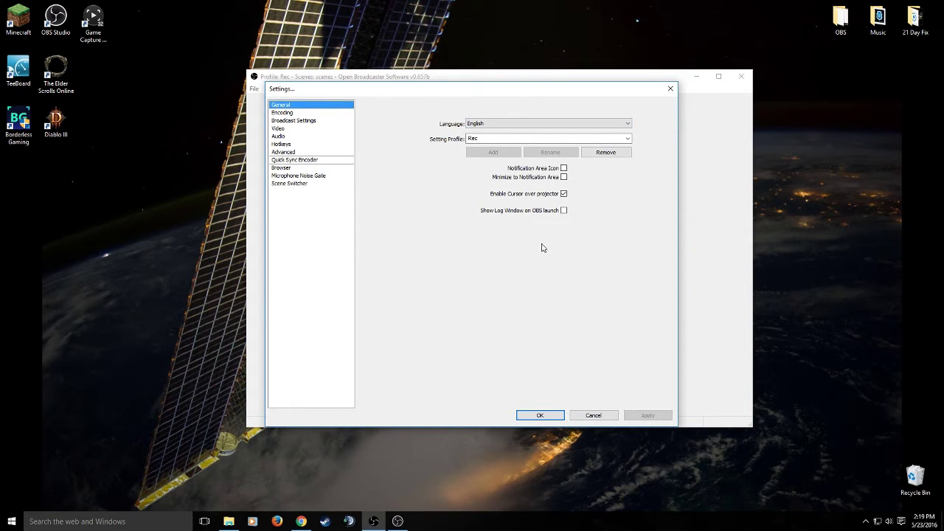
left_click(282, 113)
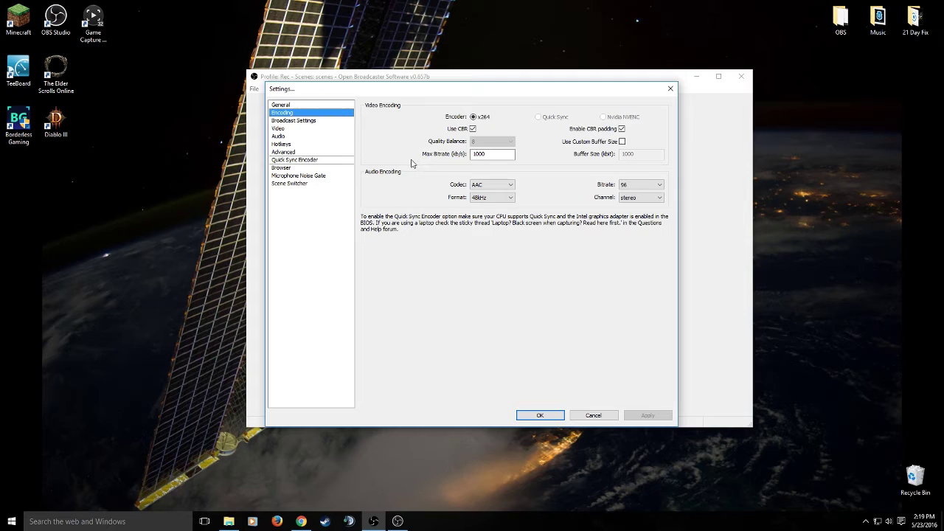
key("Tab")
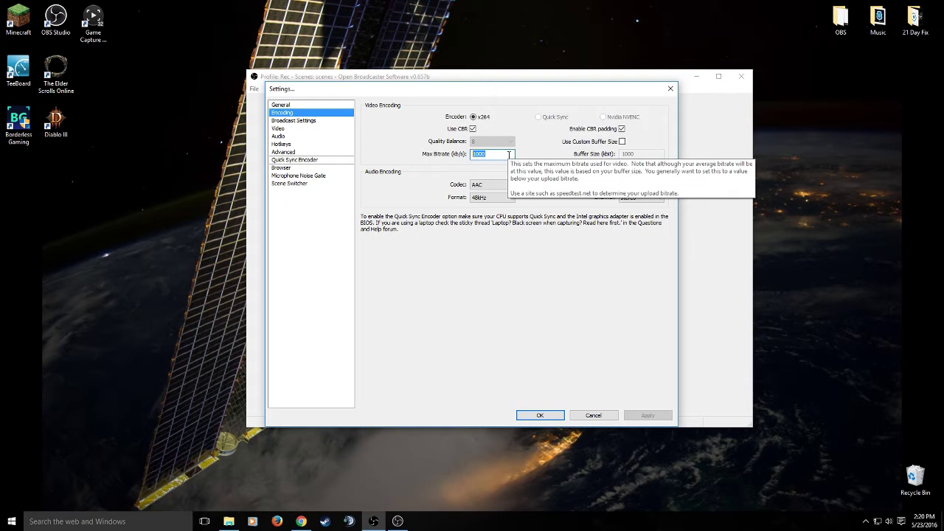
type("30")
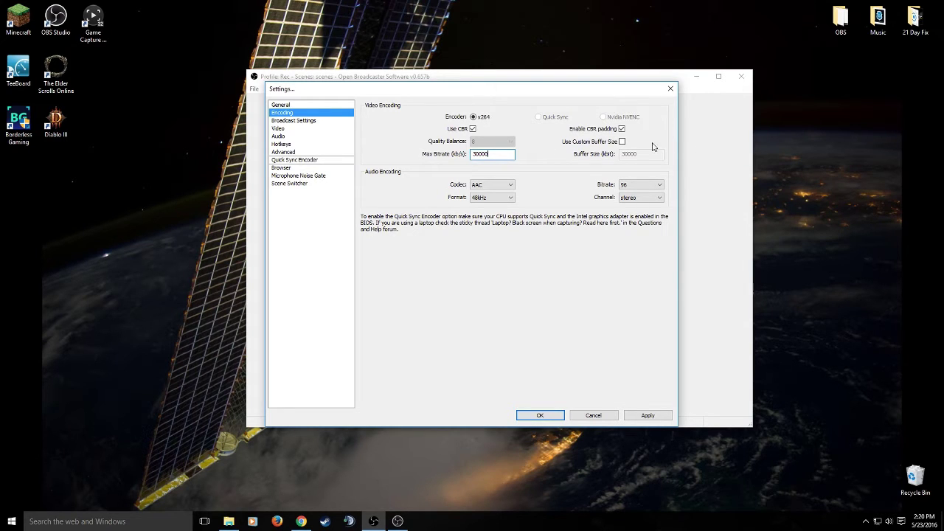
left_click(622, 141)
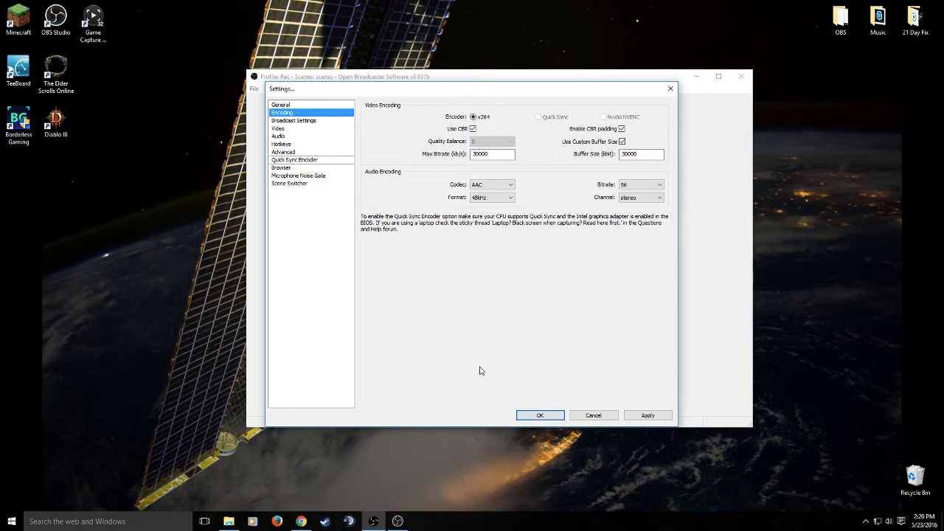
right_click(483, 525)
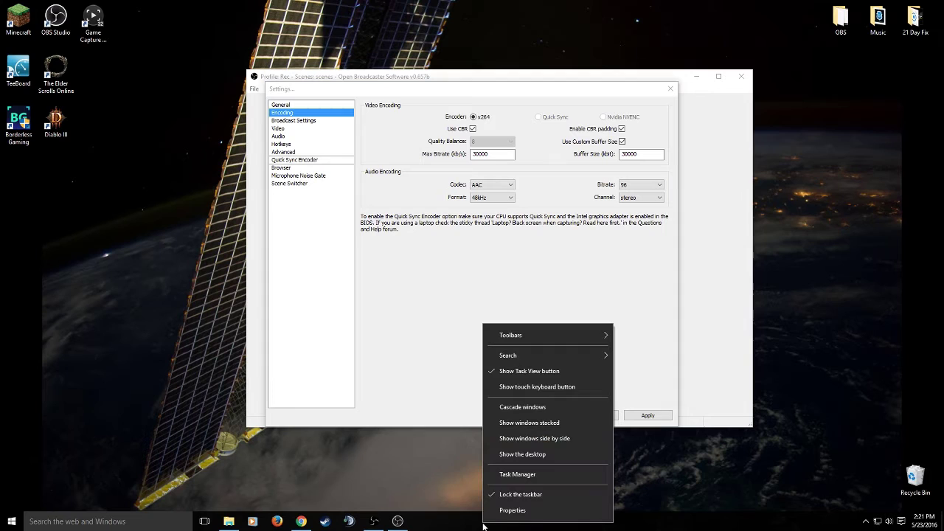
left_click(520, 474)
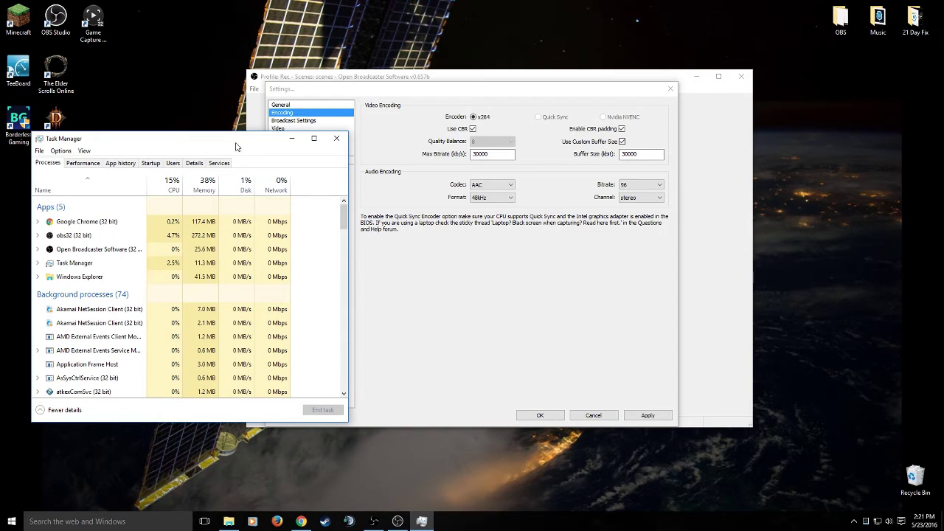
left_click_drag(210, 139, 184, 48)
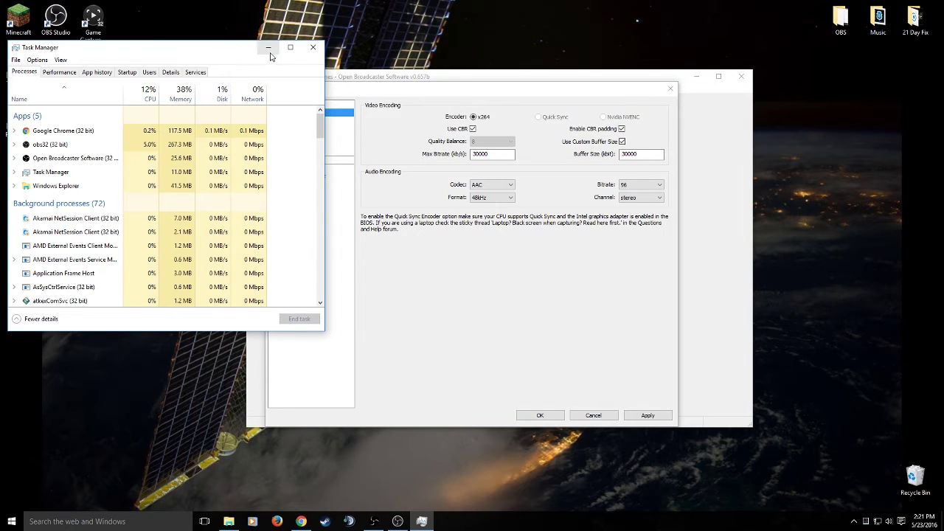
left_click(315, 49)
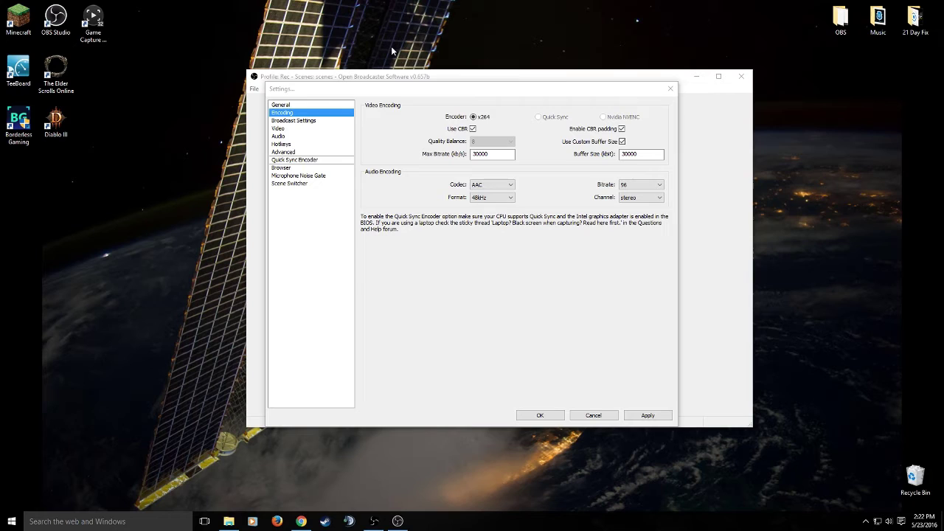
- Apply the encoding changes and set the Broadcast Settings mode to File Output Only
left_click(644, 416)
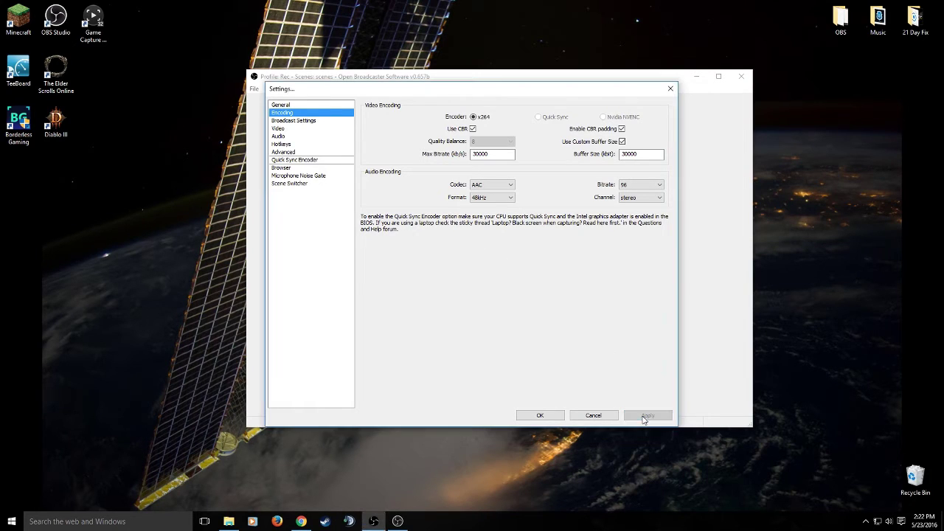
left_click(308, 123)
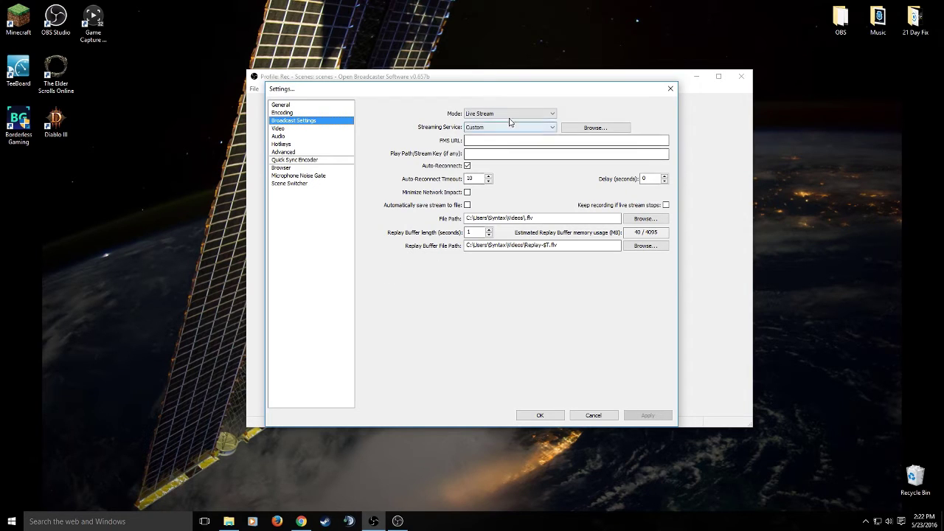
left_click(553, 115)
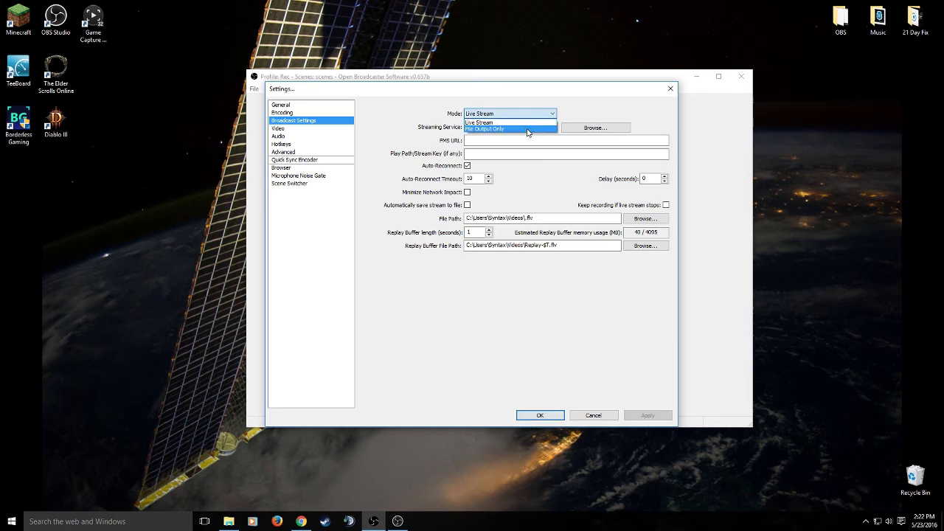
left_click(528, 130)
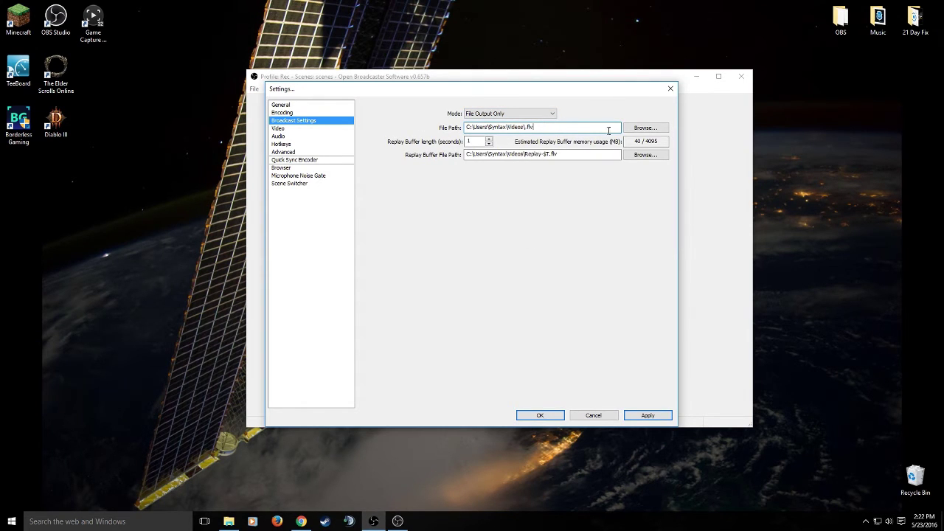
- Set the recording file path to E:\Video\vid_.mp4
left_click(646, 130)
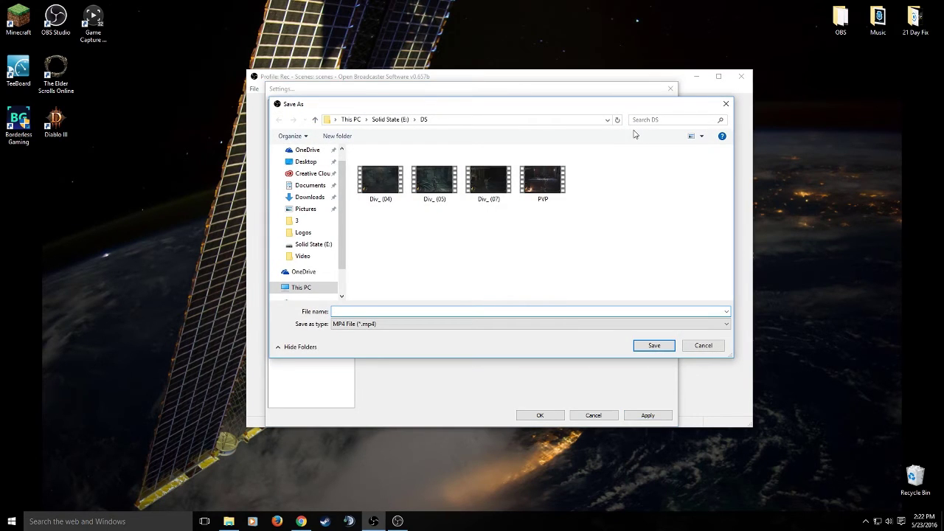
left_click(390, 120)
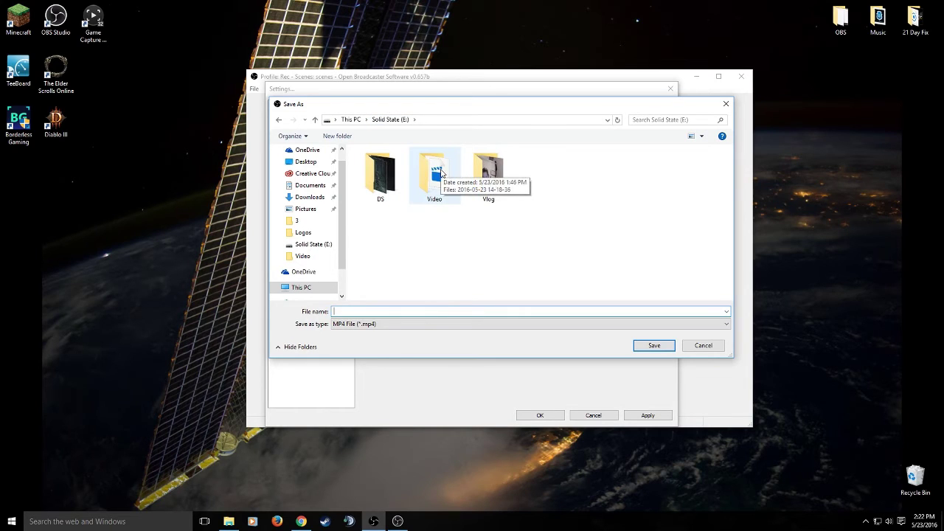
double_click(434, 174)
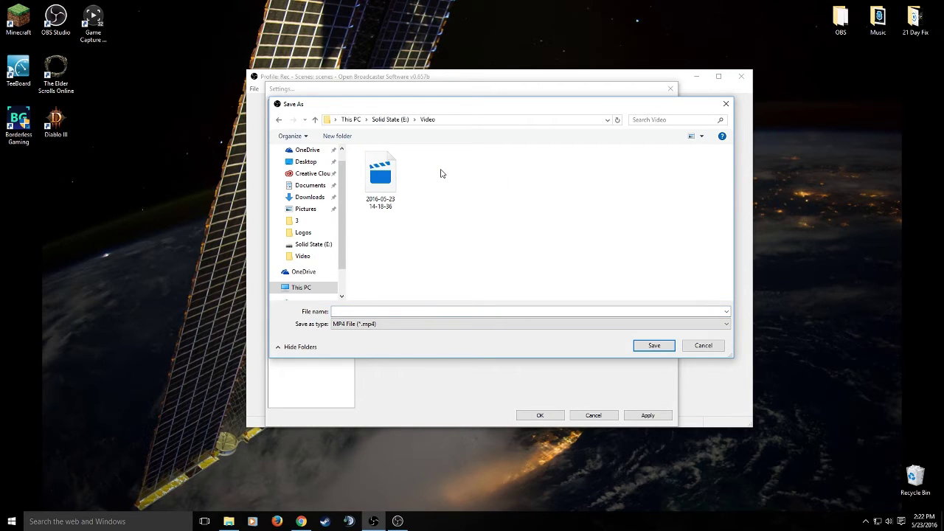
left_click(369, 315)
type("vid")
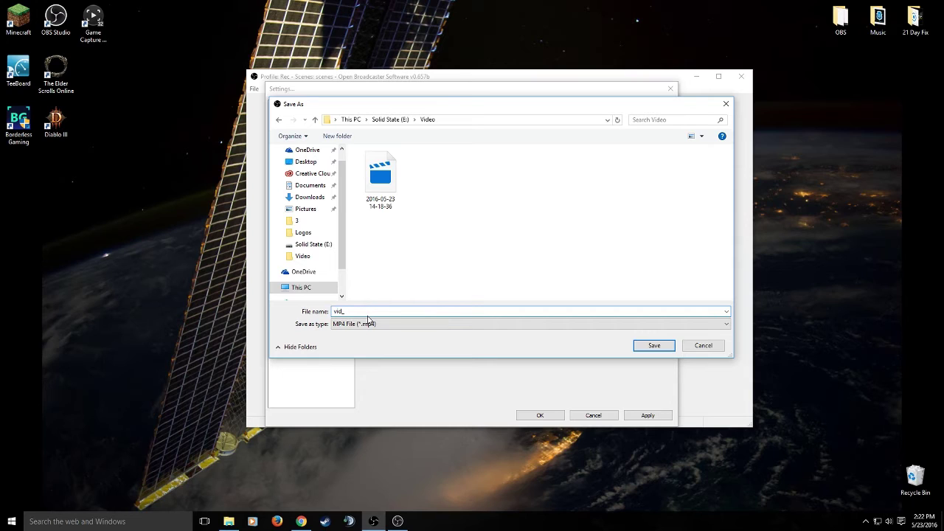
left_click(643, 345)
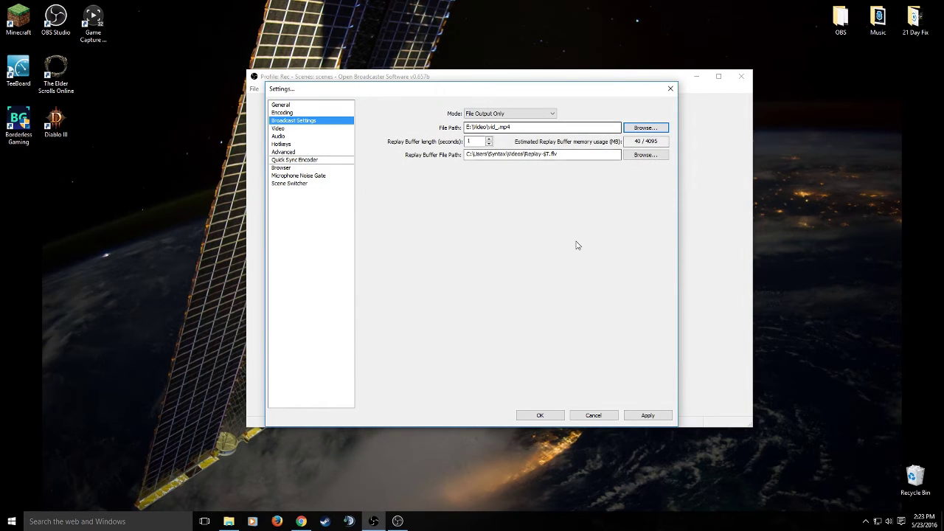
- Apply the new file path and downscale video output to 1.50 (1280x720) from 1920x1080
left_click(656, 416)
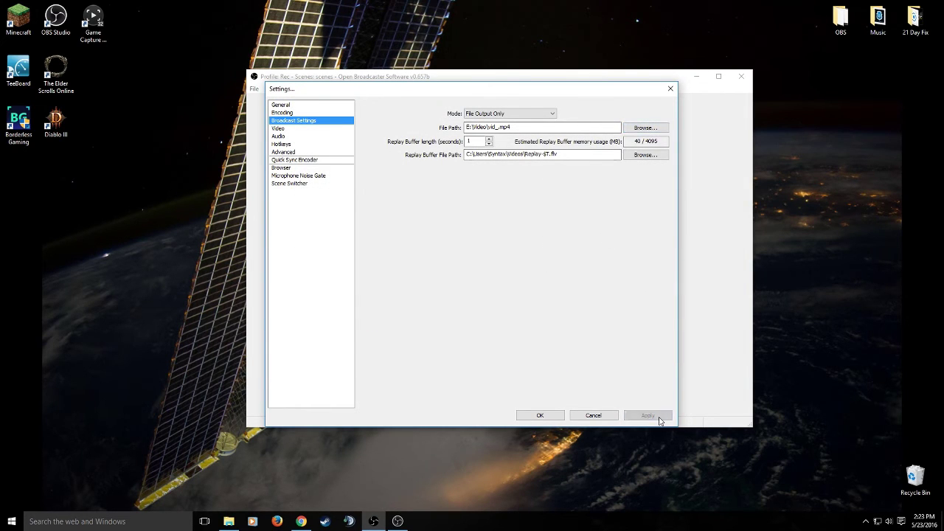
left_click(282, 129)
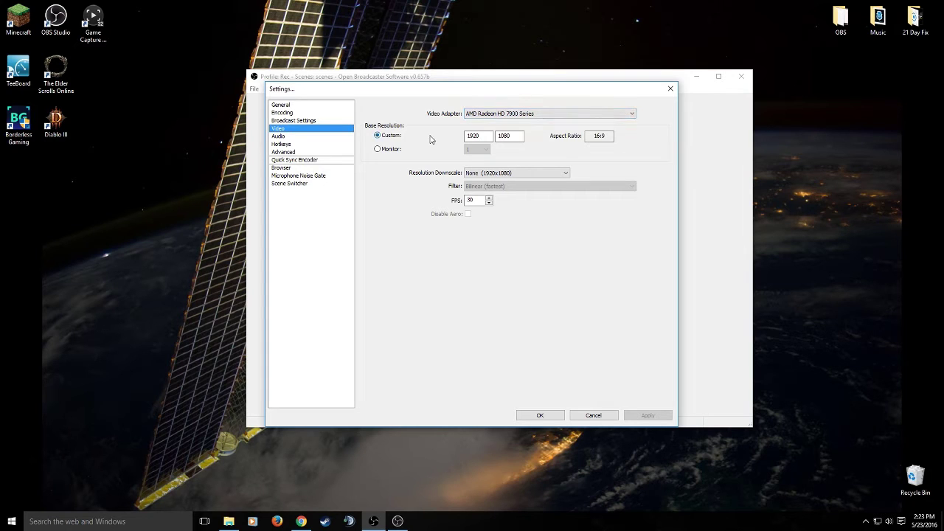
double_click(483, 137)
key("Tab")
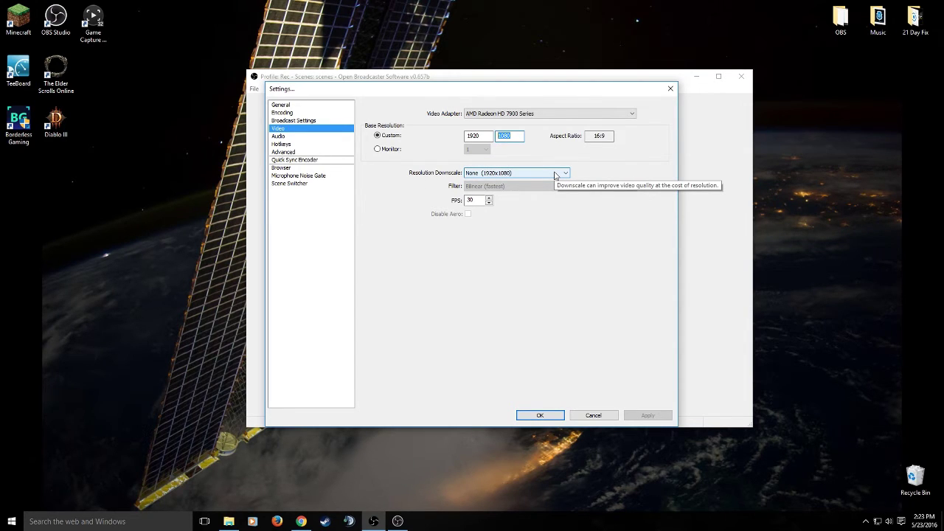
left_click(554, 174)
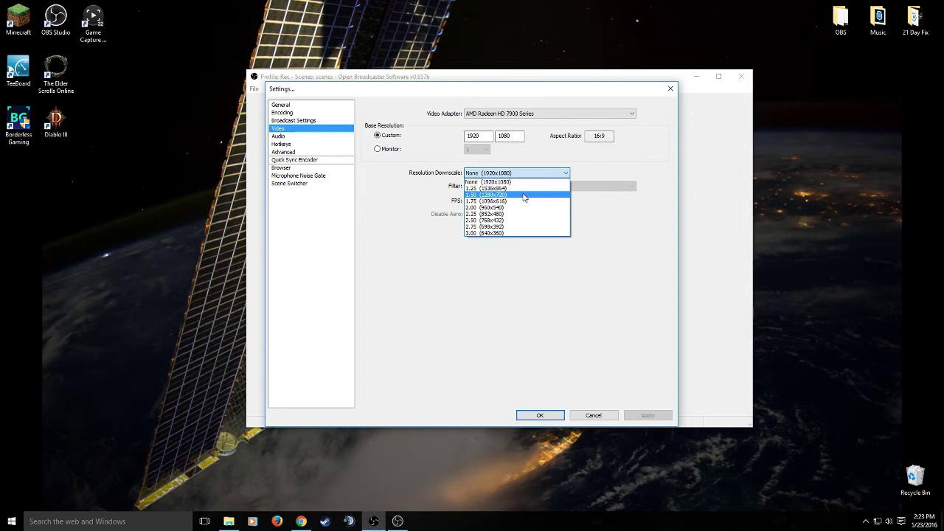
left_click(524, 195)
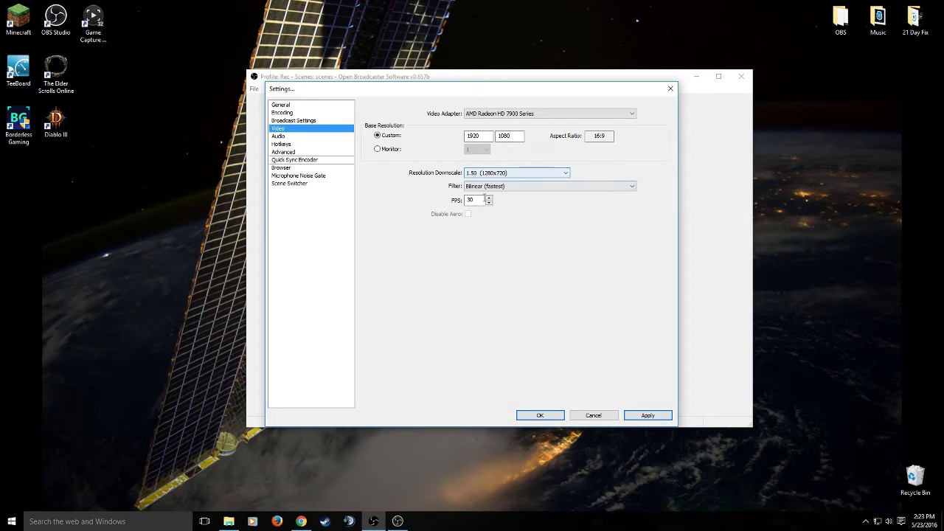
- Change the frame rate from 30 to 60 FPS and apply it
key("Tab")
key("Tab")
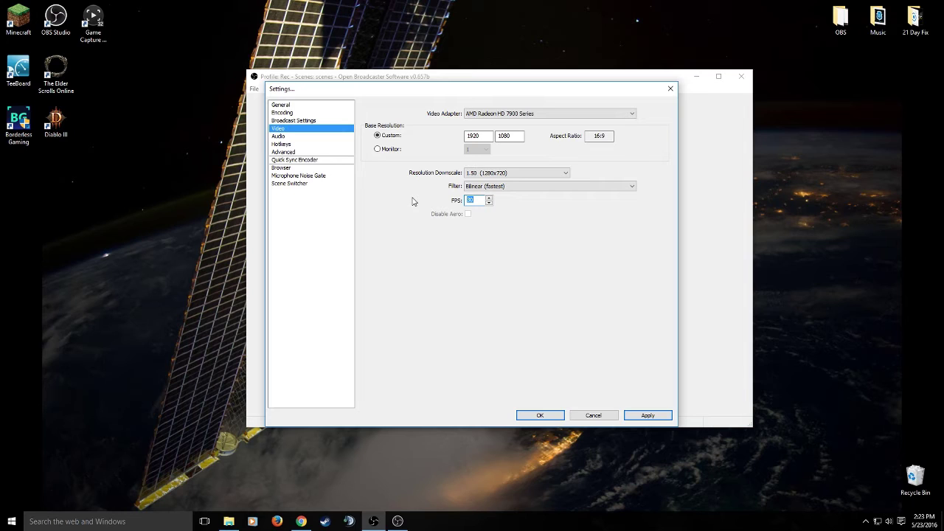
type("6")
left_click(646, 415)
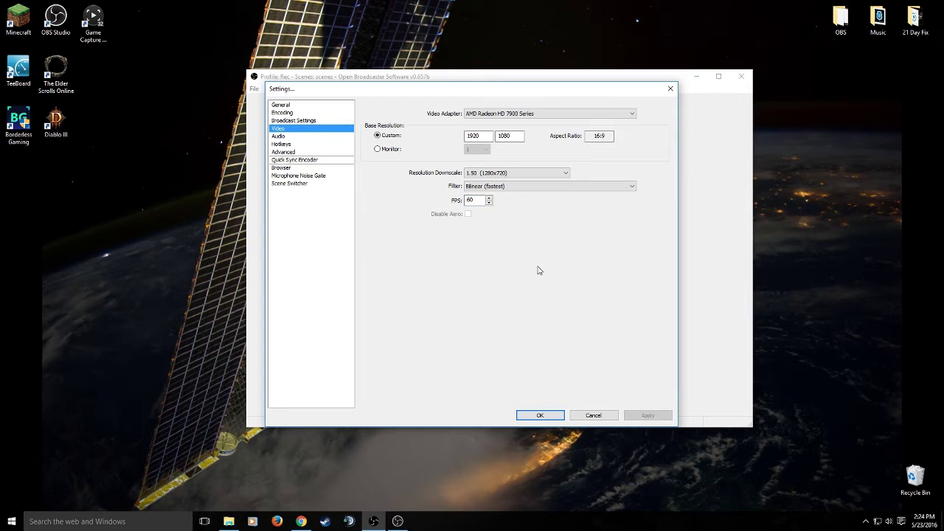
left_click(284, 137)
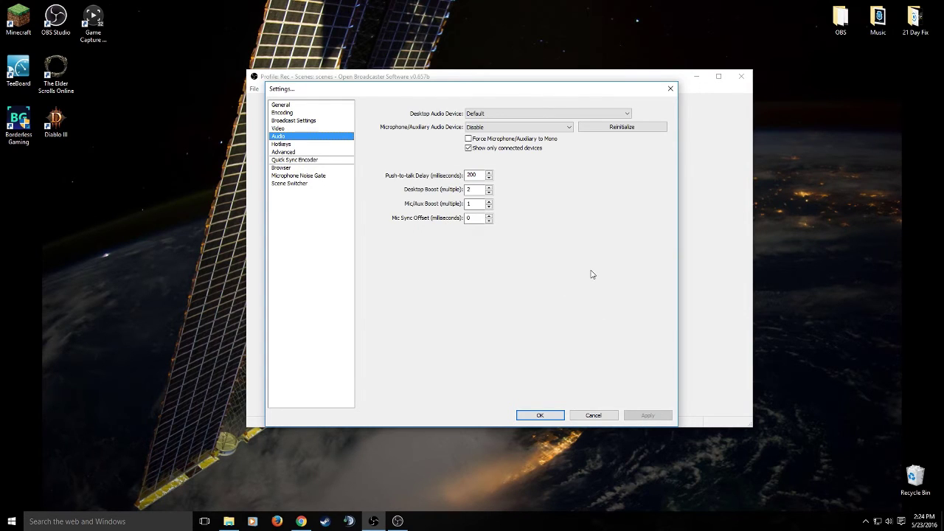
- Use Speakers (Realtek High Definition Audio) for desktop audio and Yeti Stereo Microphone as the mic
left_click(544, 115)
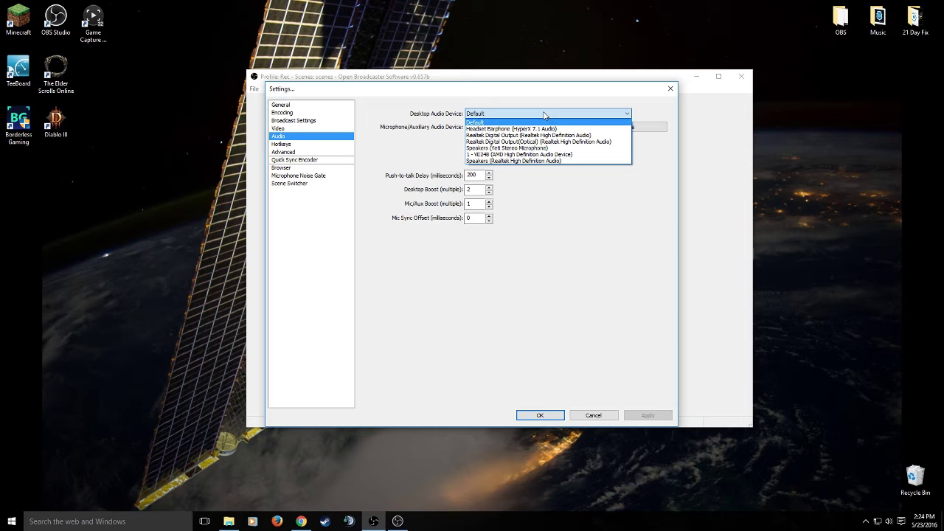
left_click(586, 129)
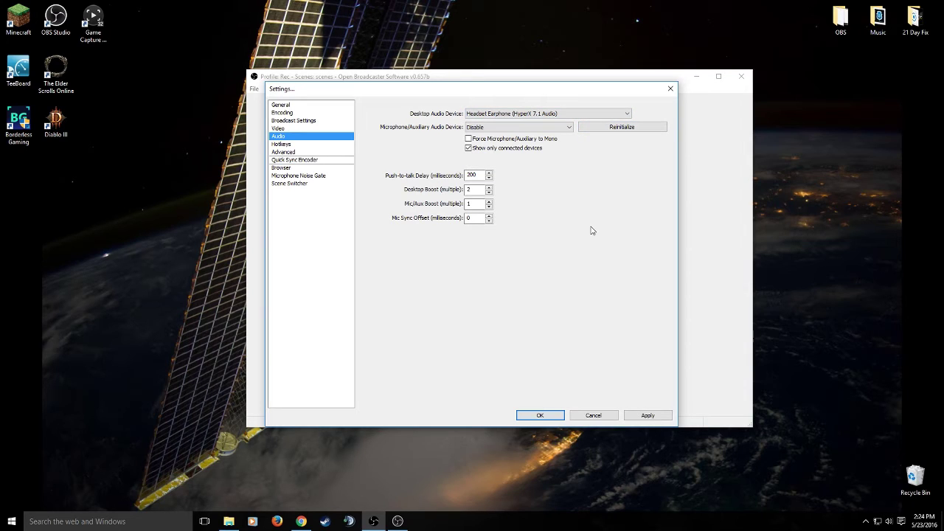
left_click(603, 116)
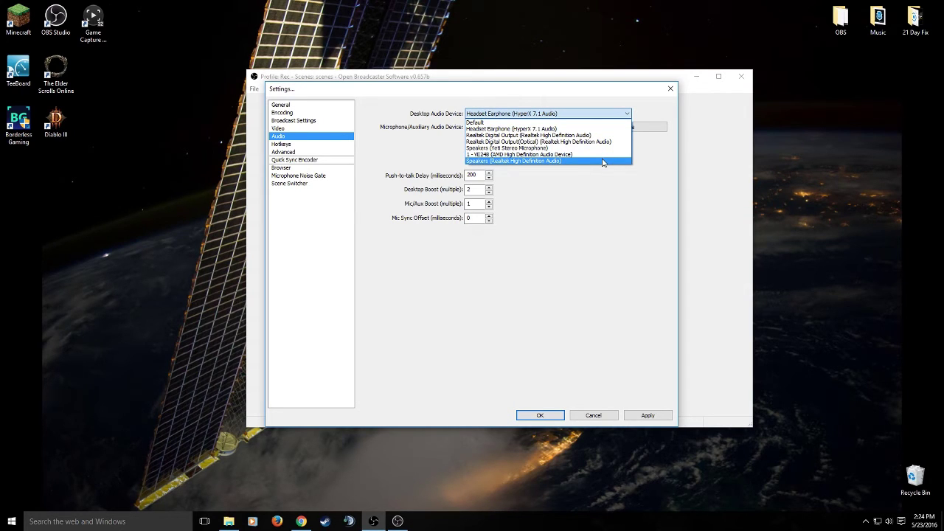
left_click(602, 161)
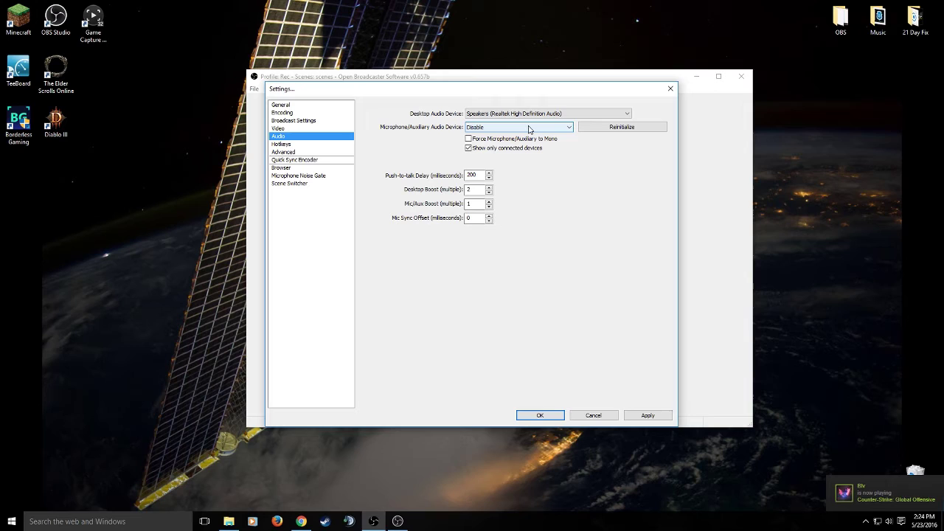
left_click(528, 128)
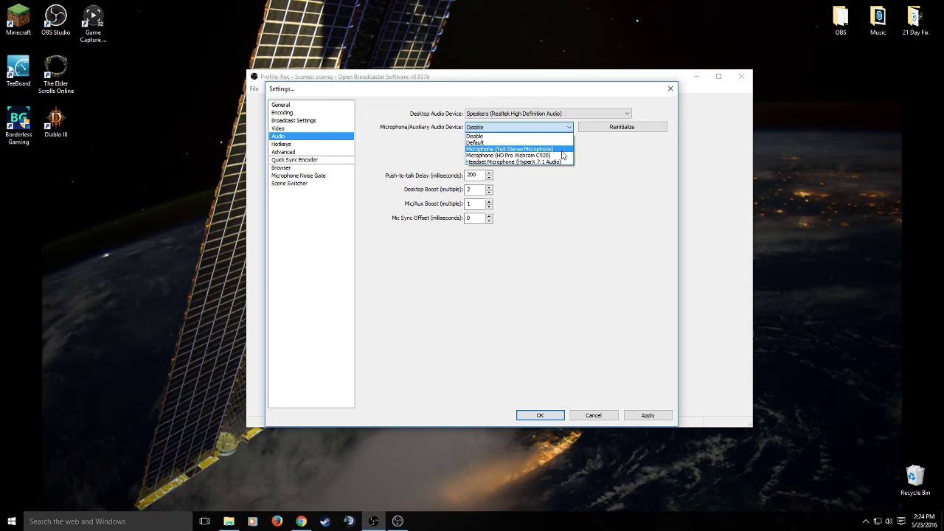
left_click(562, 149)
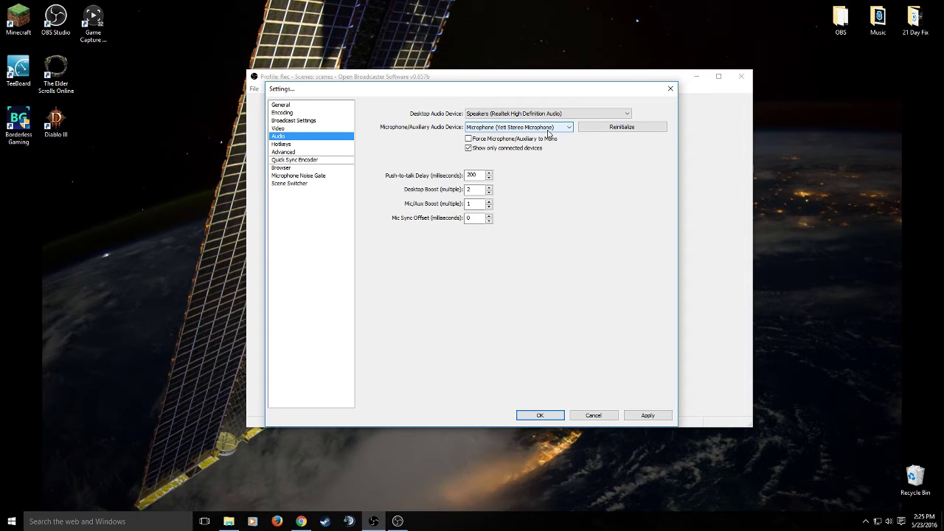
left_click(470, 190)
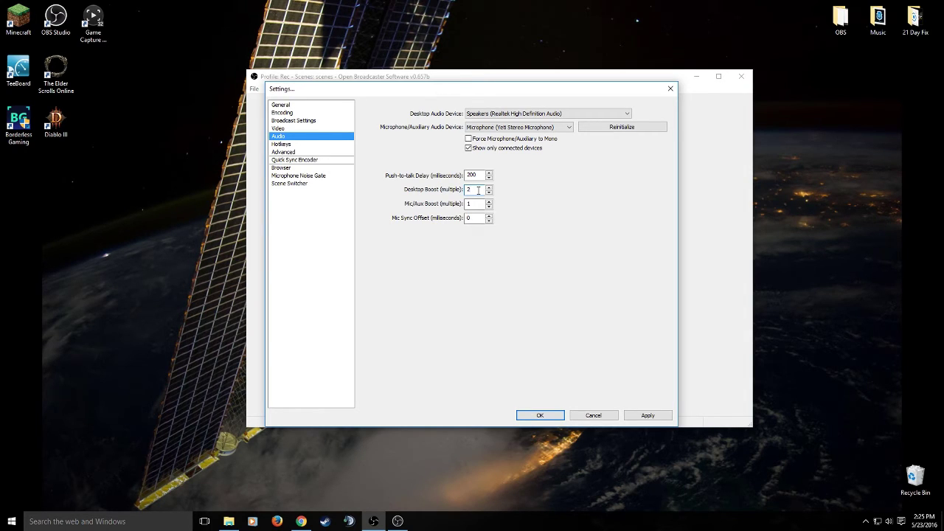
- Lower Desktop Boost to 1 and check levels in the Windows Volume Mixer
left_click(489, 192)
left_click(888, 523)
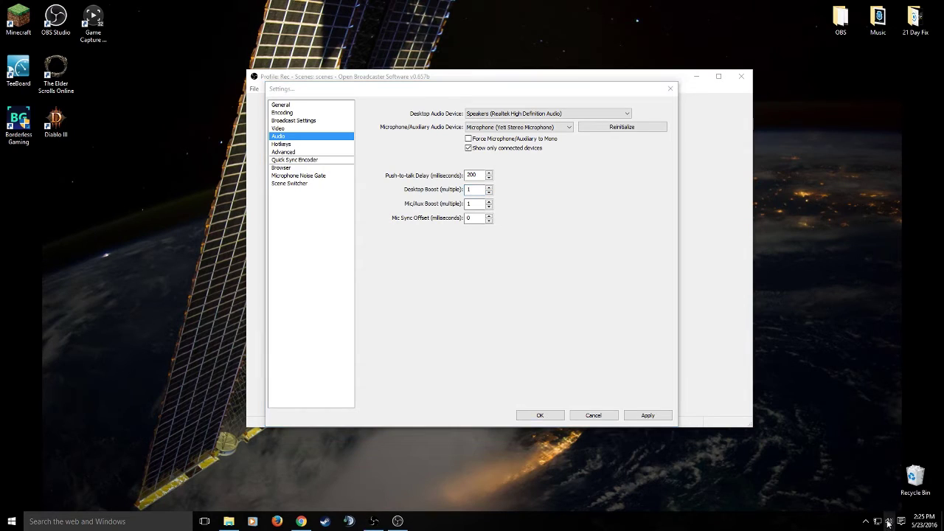
right_click(889, 522)
left_click(865, 462)
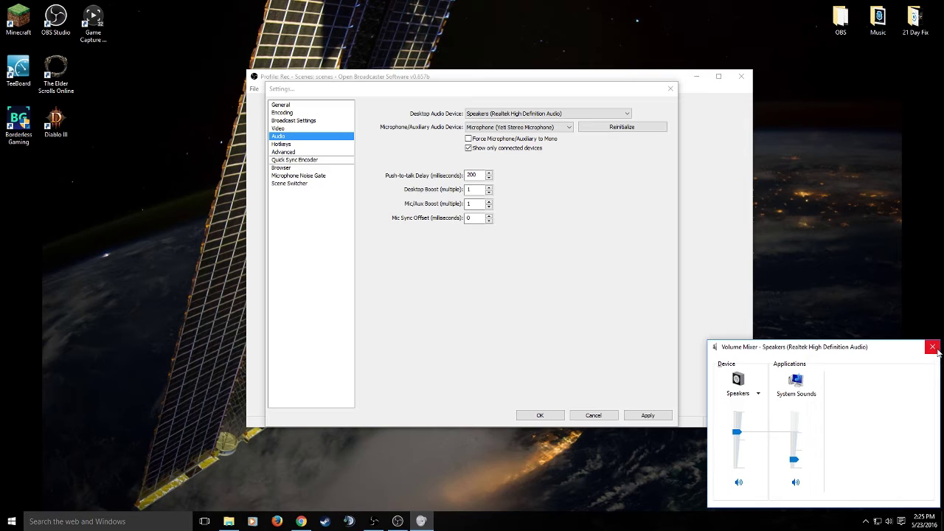
left_click(932, 346)
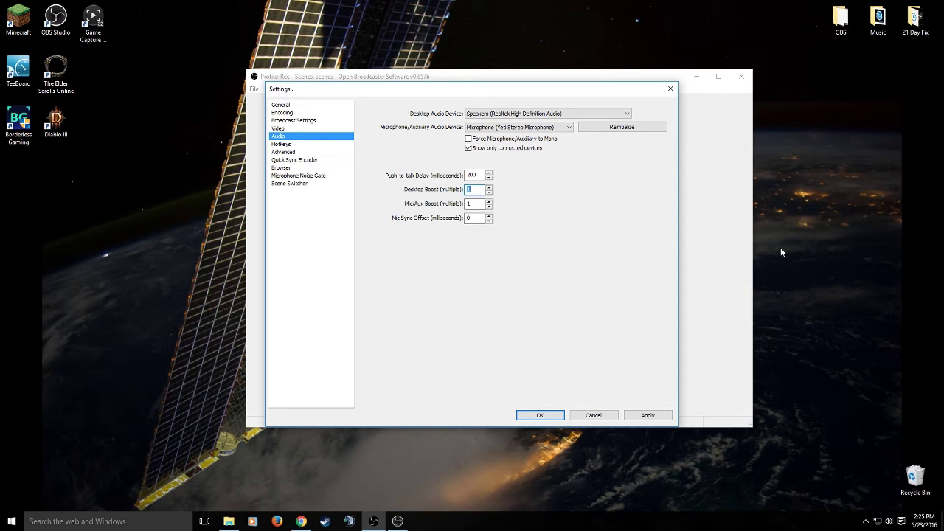
- Raise Mic/Aux Boost to 3
left_click(478, 203)
double_click(477, 204)
left_click(488, 203)
- Apply the audio boosts, review the unassigned Start Recording hotkey, then view Advanced settings
left_click(655, 415)
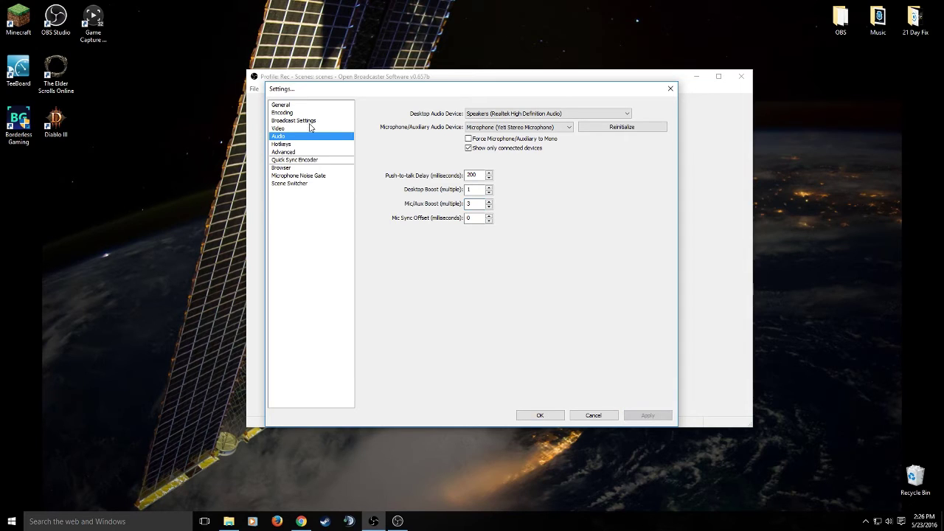
left_click(302, 145)
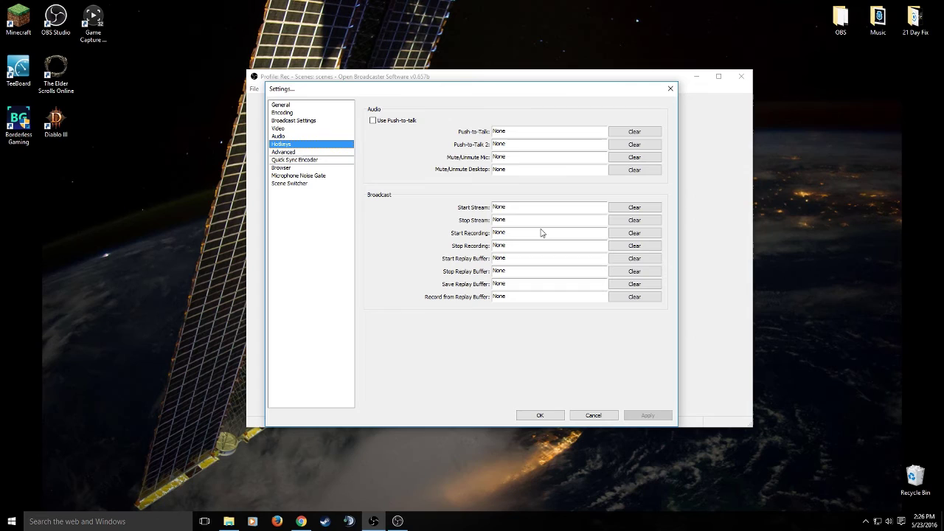
left_click(542, 233)
left_click(287, 153)
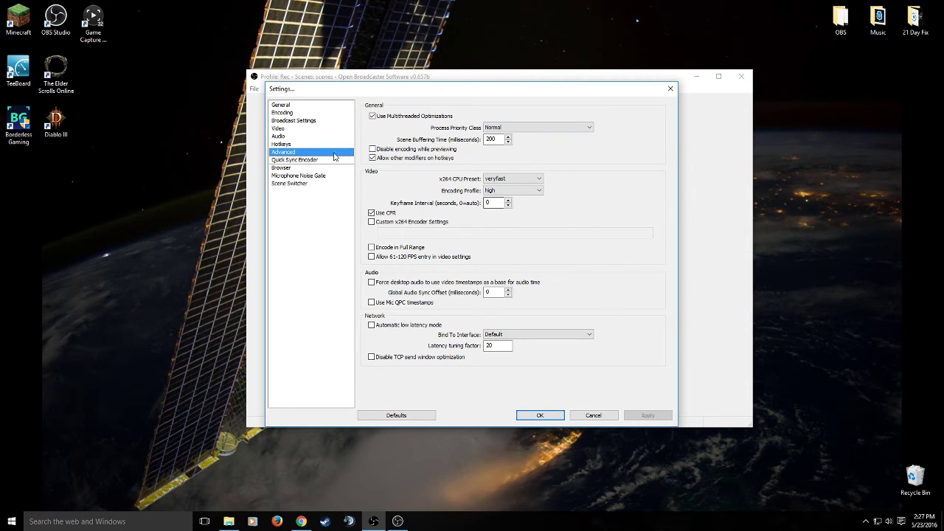
- Review the Microphone Noise Gate settings and close Settings, keeping the Rec profile changes
left_click(302, 176)
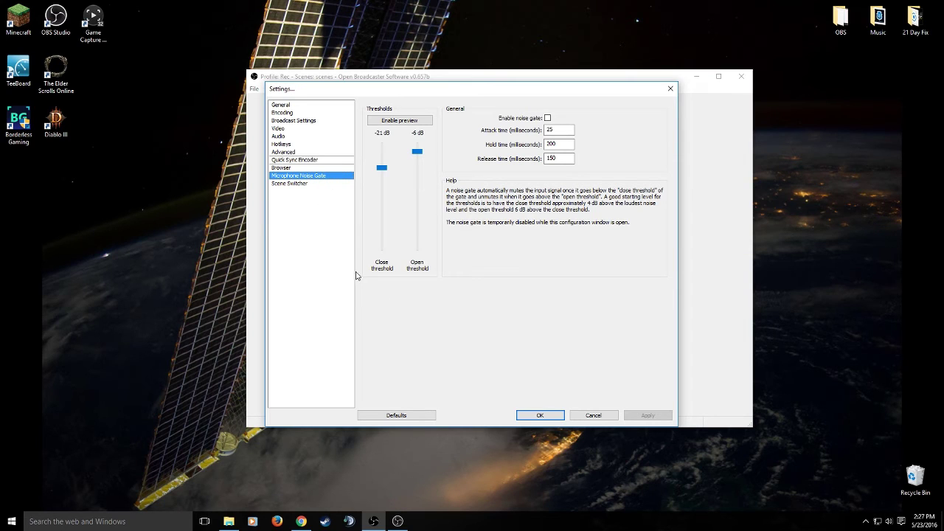
left_click(538, 414)
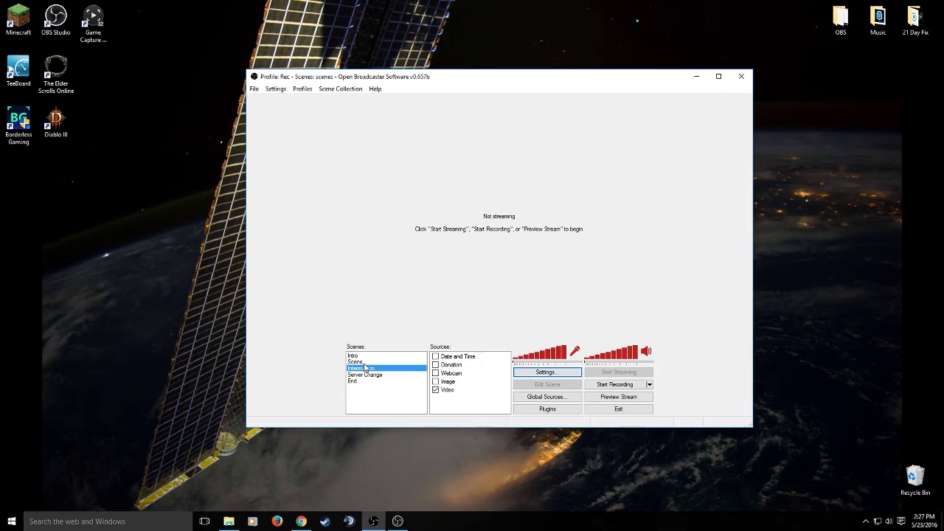
- Readjust the El Gato source's audio volume in its properties and confirm
key("Up")
left_click(456, 399)
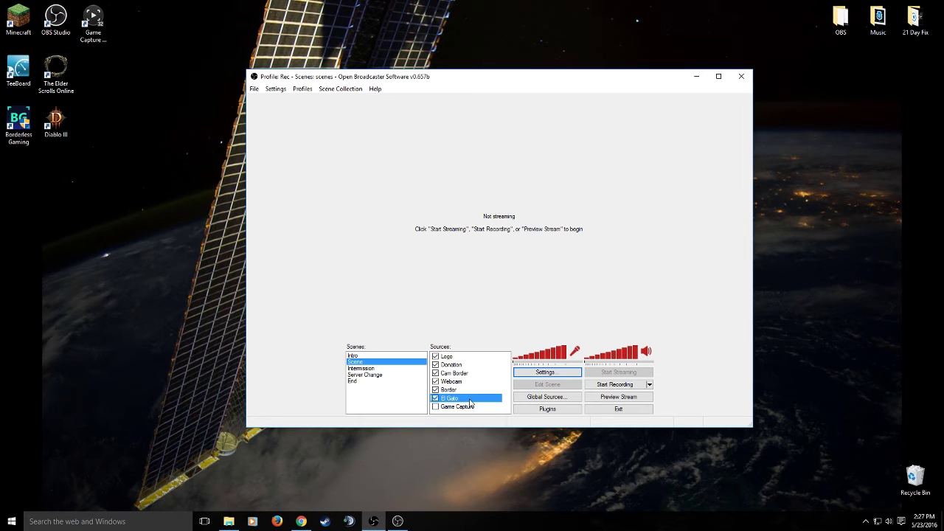
right_click(469, 399)
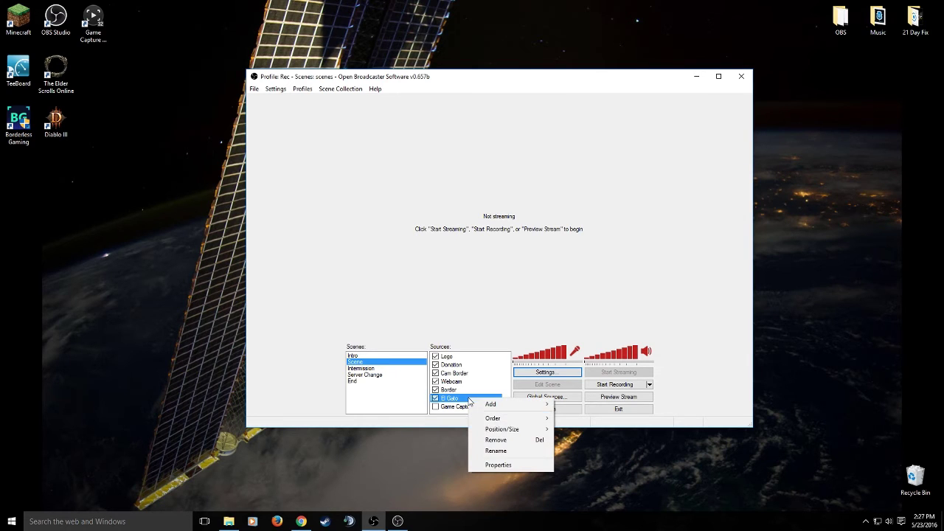
left_click(497, 465)
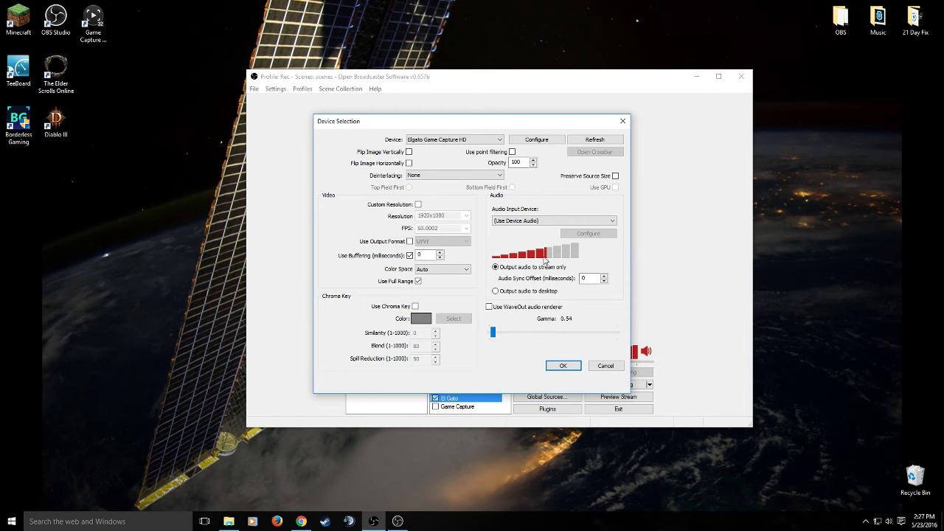
left_click_drag(544, 261, 529, 262)
left_click_drag(530, 260, 558, 264)
left_click(566, 367)
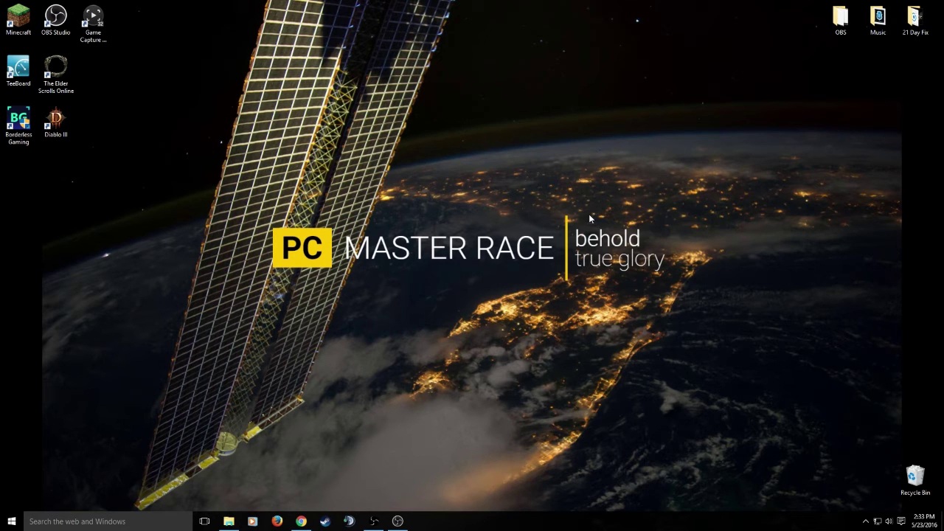
- Restore OBS Studio from the taskbar and bring up its Settings on the General page
left_click(398, 521)
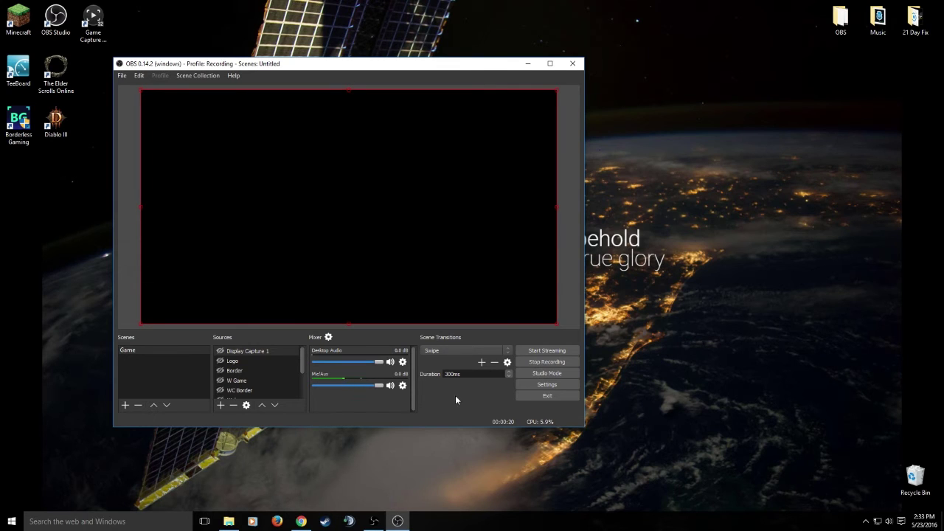
left_click(560, 385)
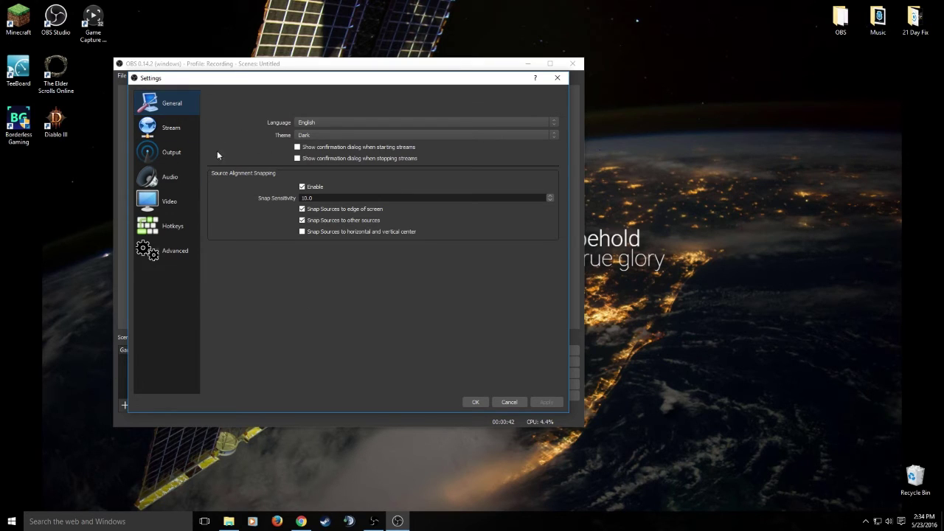
left_click(183, 127)
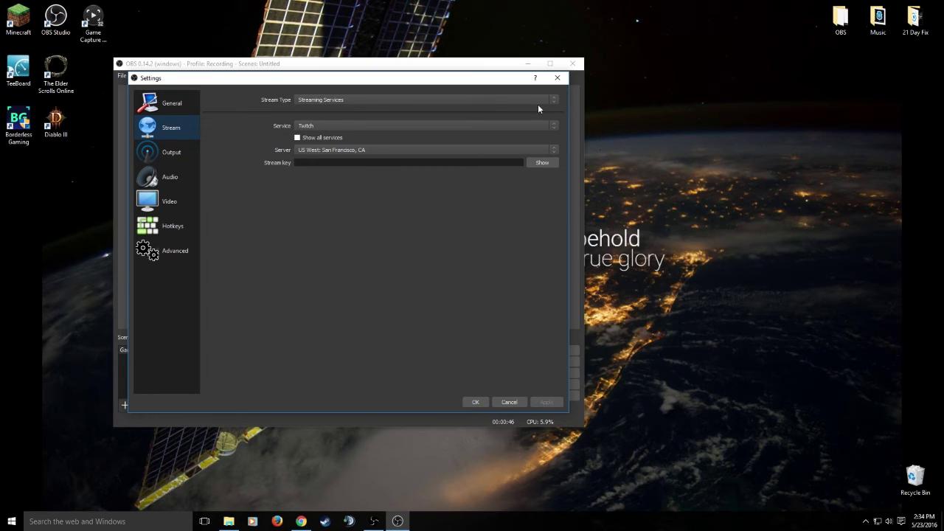
left_click(177, 156)
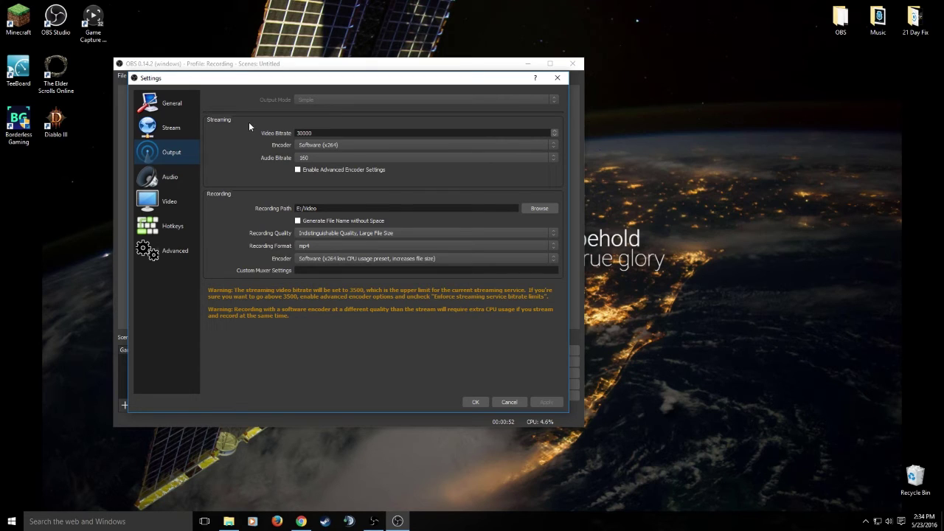
left_click(327, 133)
left_click_drag(326, 133, 208, 140)
left_click(363, 151)
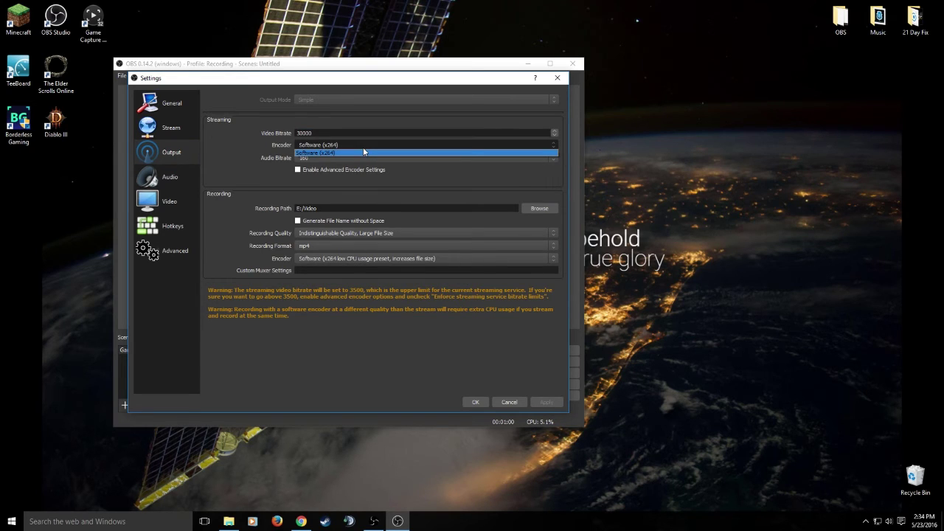
left_click(243, 152)
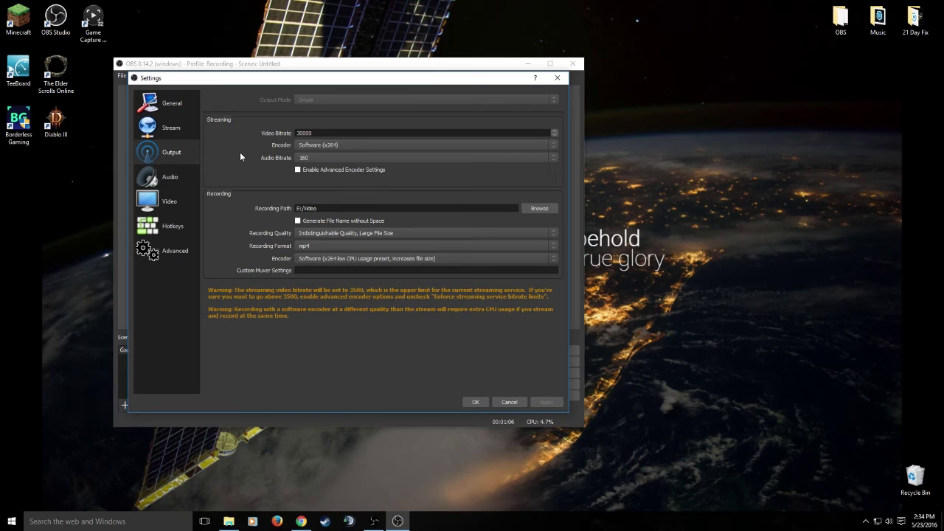
left_click(338, 159)
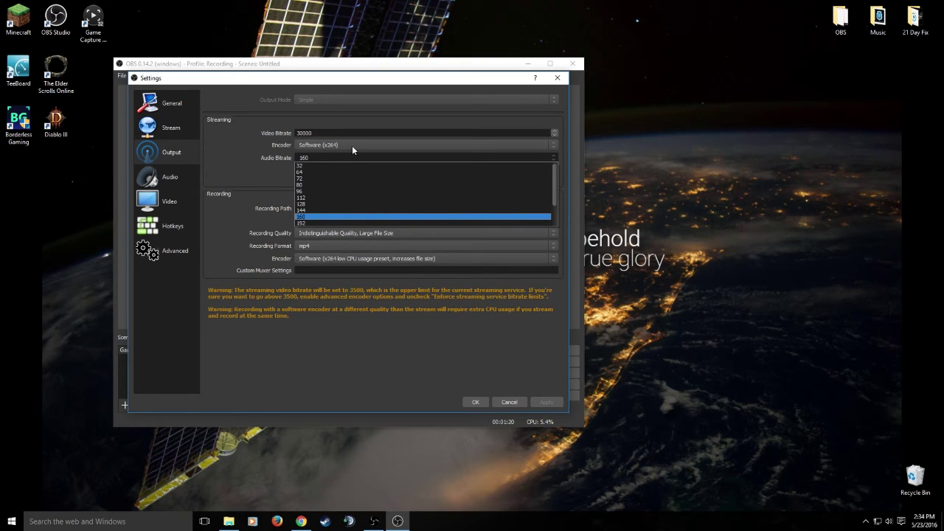
left_click(351, 145)
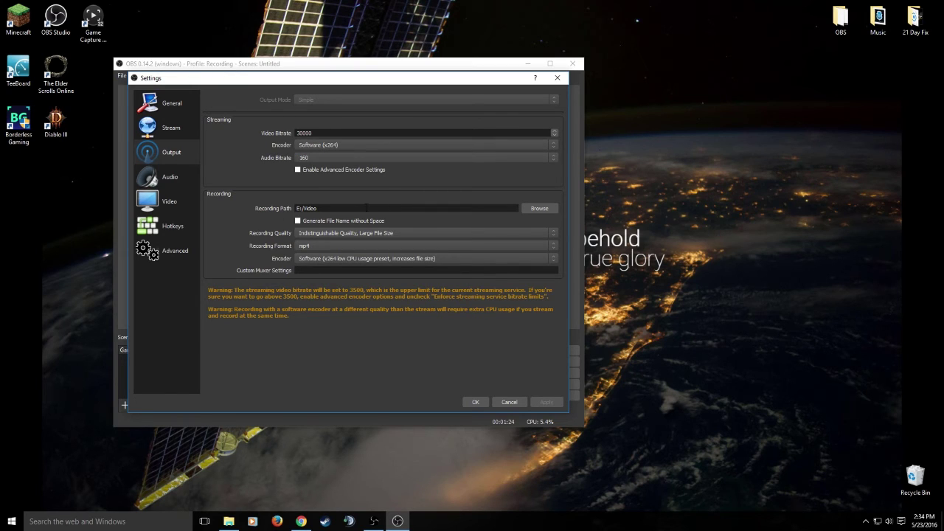
- Set the recording path to the Video folder on Solid State (E:), i.e. E:\Video
left_click(535, 210)
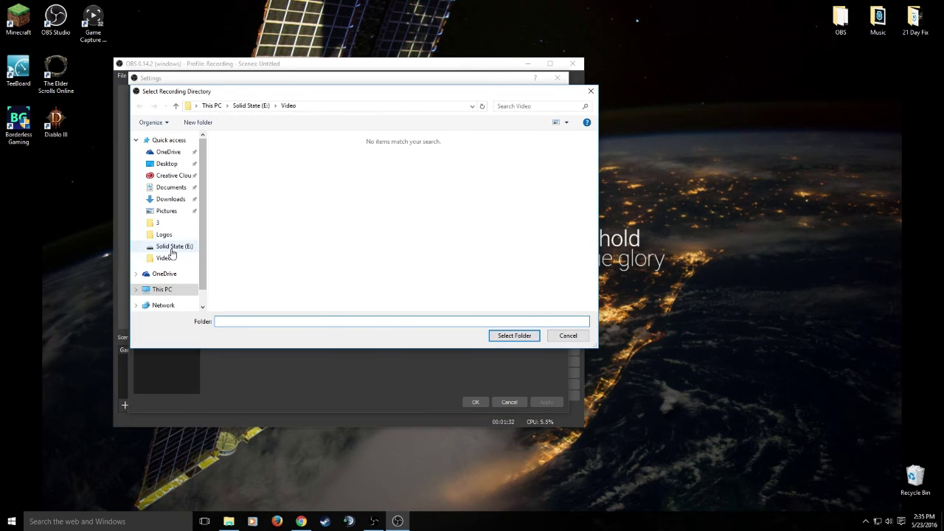
left_click(188, 246)
left_click(286, 177)
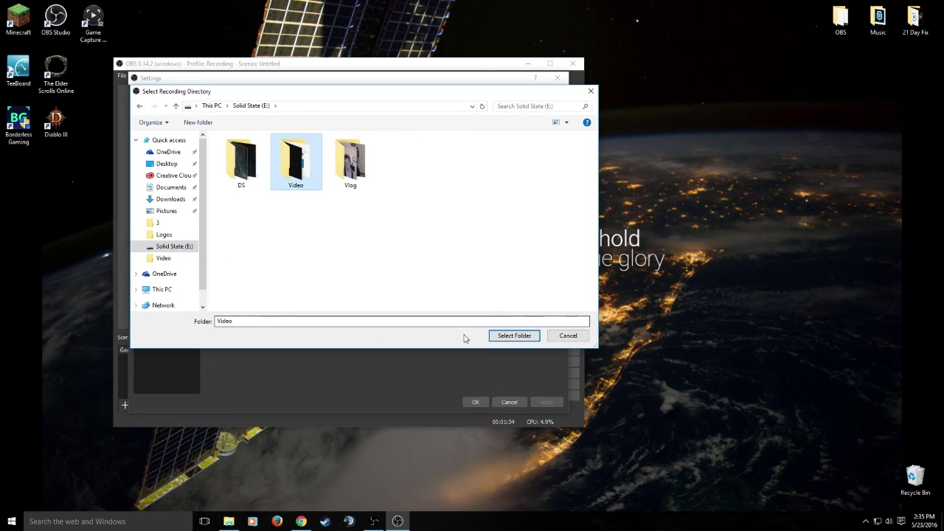
left_click(510, 335)
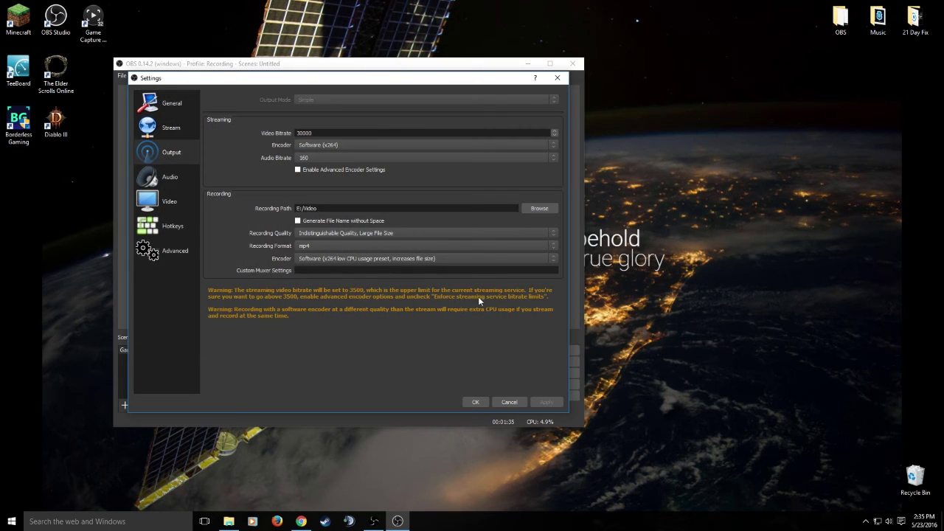
left_click(440, 233)
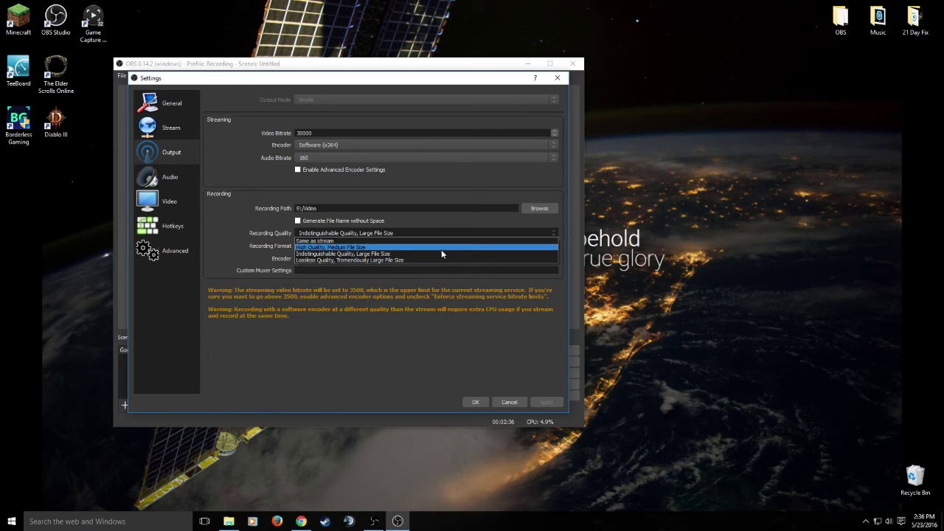
left_click(242, 256)
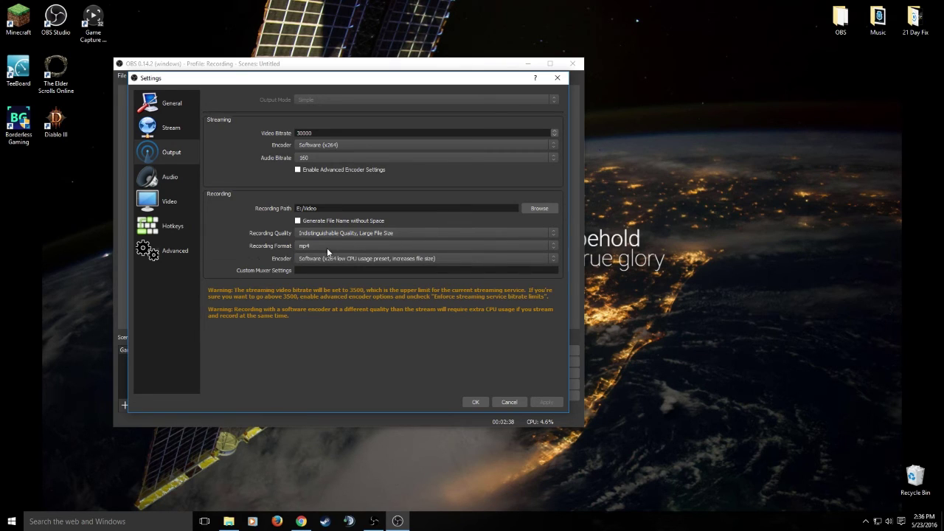
left_click(355, 246)
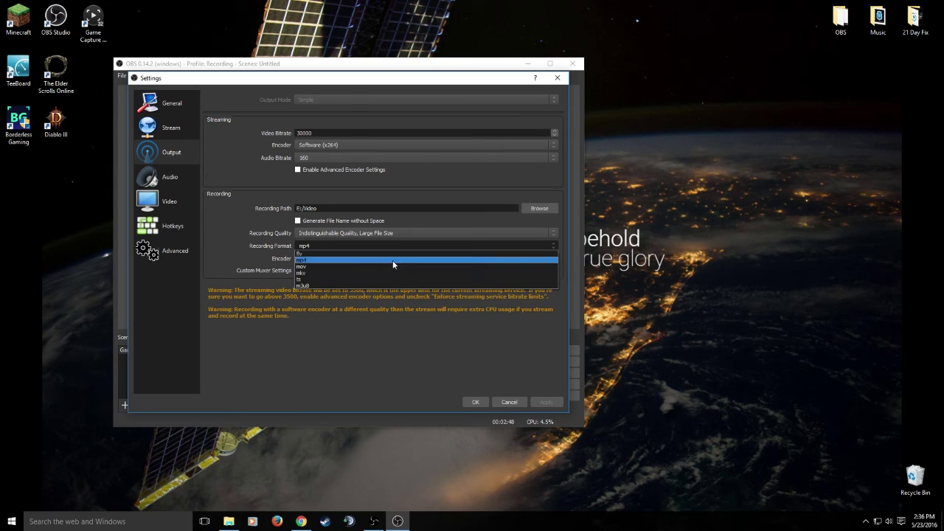
left_click(392, 264)
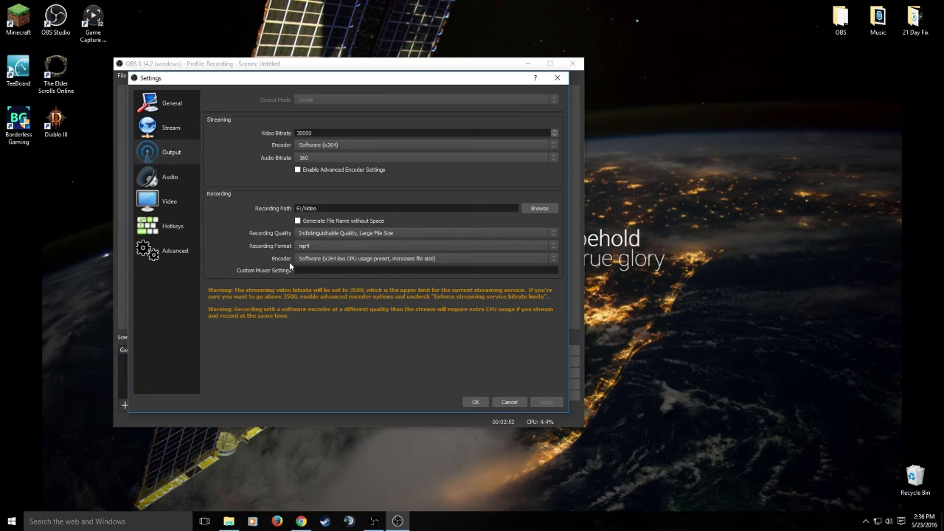
left_click(477, 258)
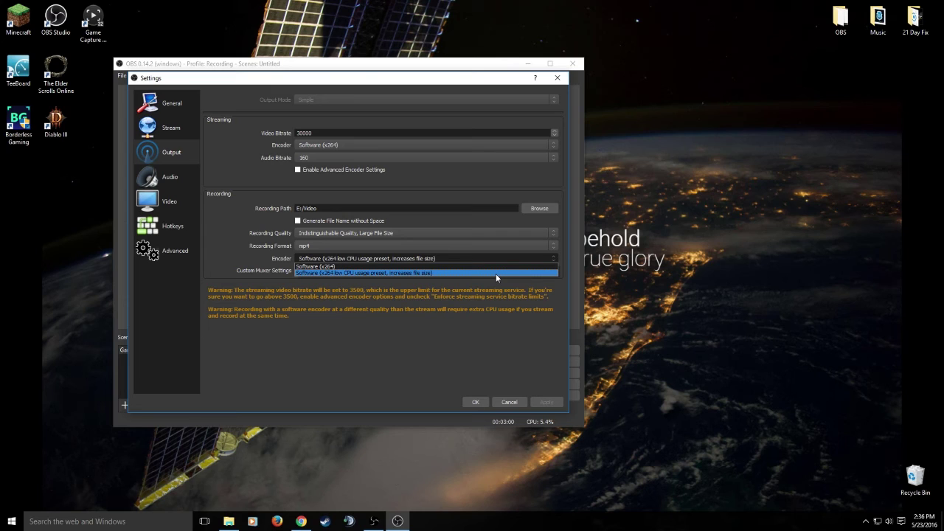
left_click(220, 268)
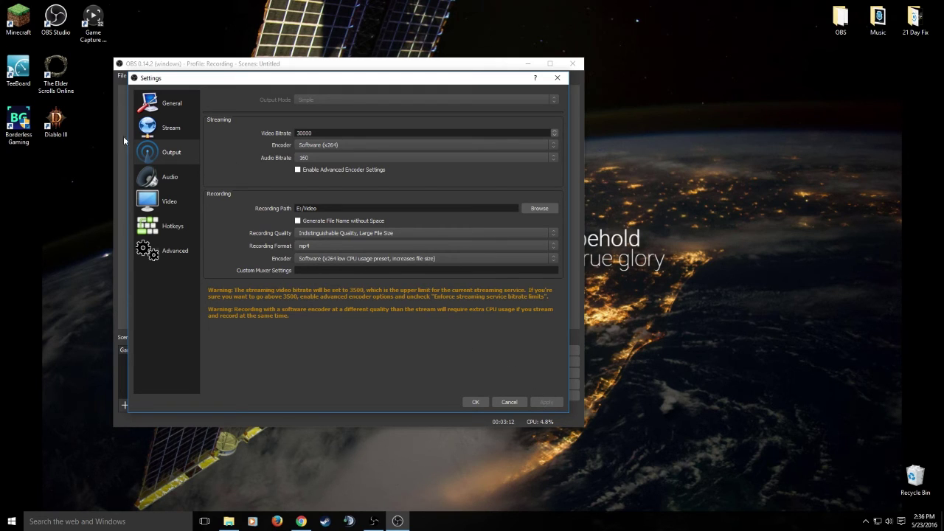
- On the Audio page, keep HyperX 7.1 headset as desktop audio and Yeti Stereo Microphone as mic
left_click(171, 181)
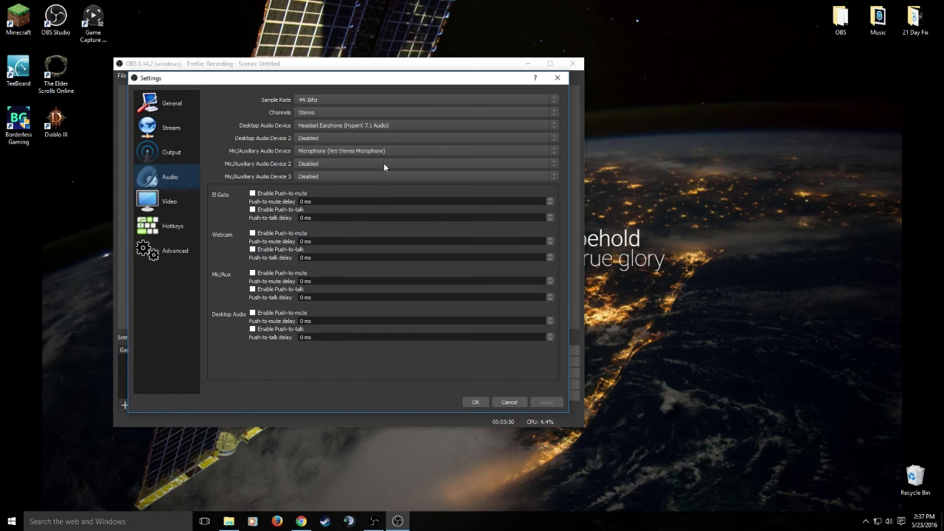
left_click(437, 126)
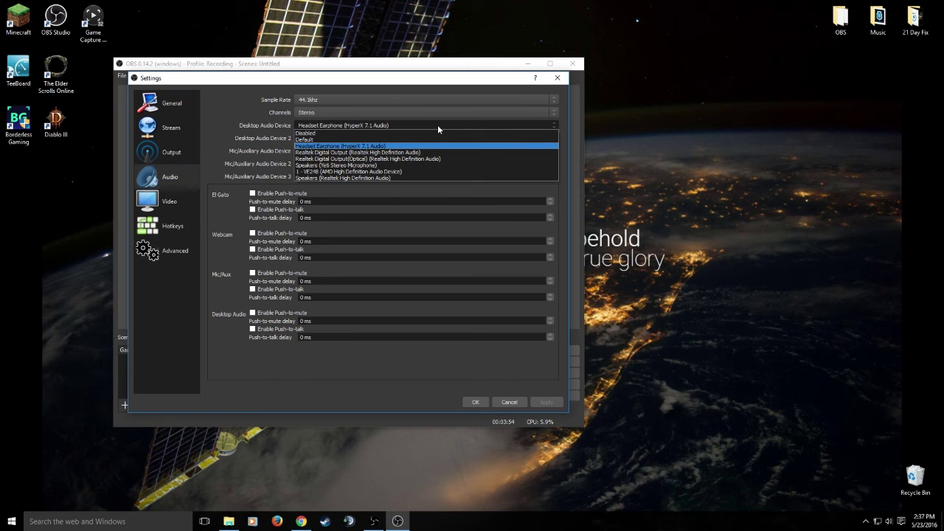
left_click(437, 125)
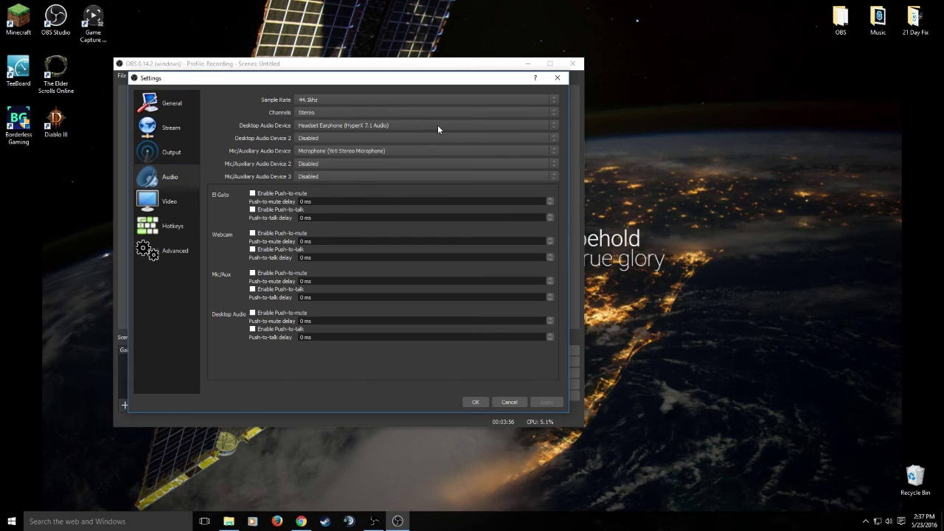
left_click(446, 151)
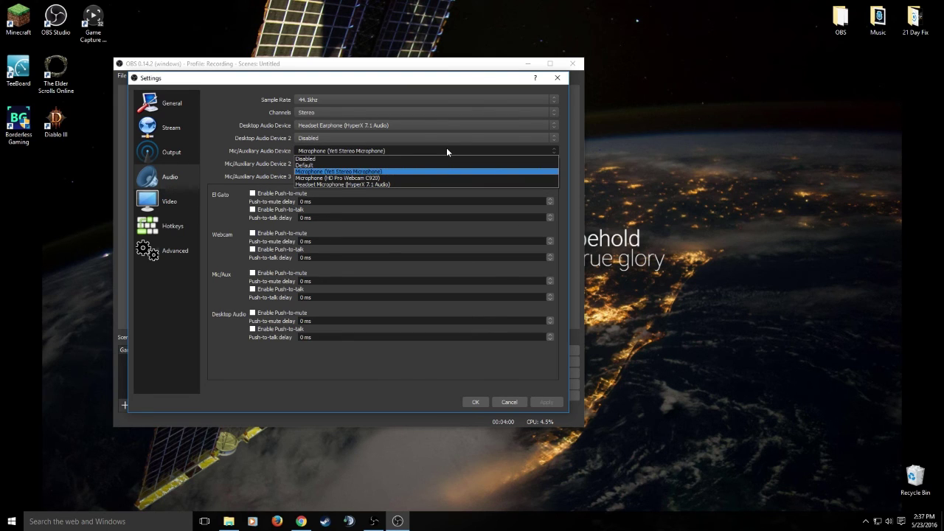
left_click(447, 151)
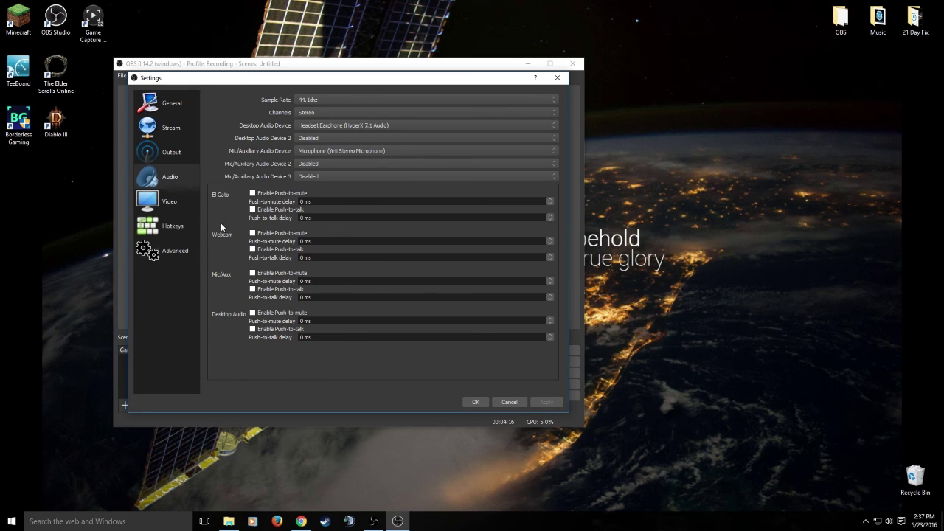
- Show the Video page with 1920x1080 base, 1280x720 output and 30 FPS
left_click(182, 206)
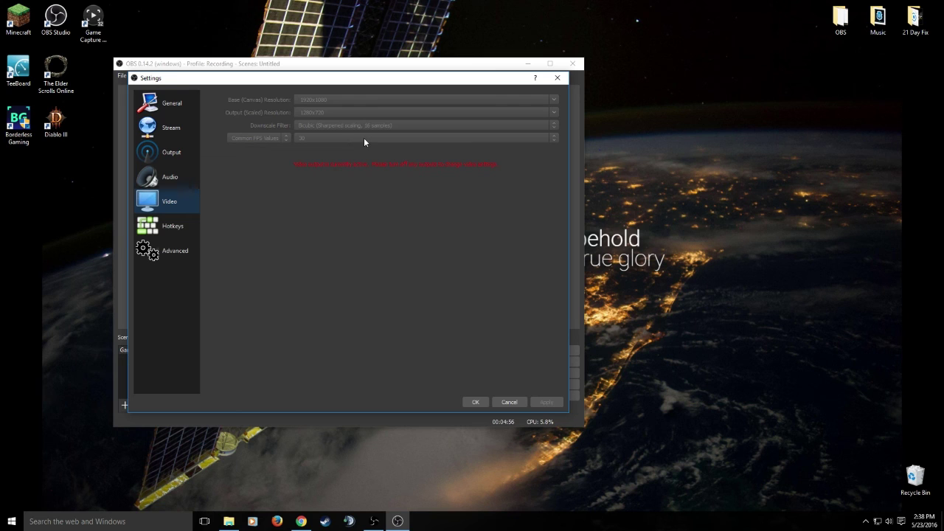
- Check the recording hotkeys, then move on to the Advanced settings page
left_click(169, 226)
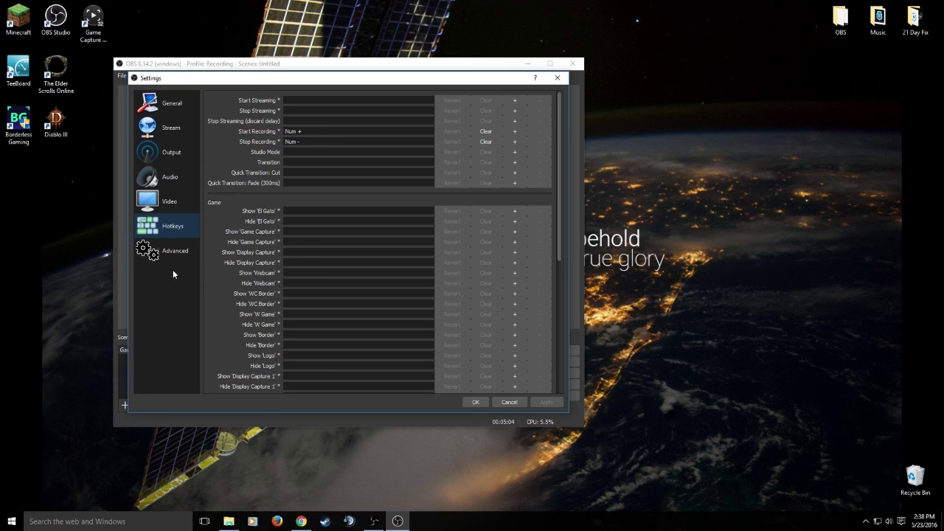
left_click(169, 254)
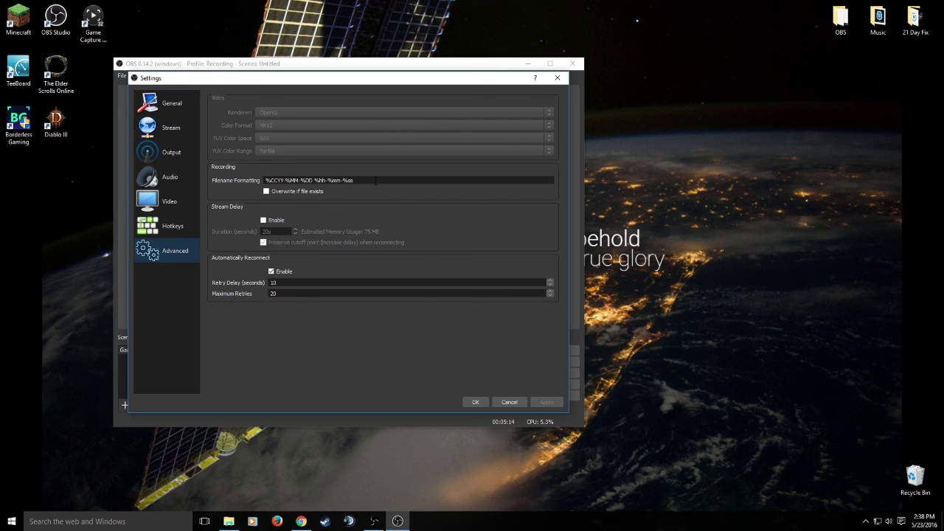
- Replace the recording filename format with 'videostuffcutmawesome' and apply the change
mouse_move(364, 184)
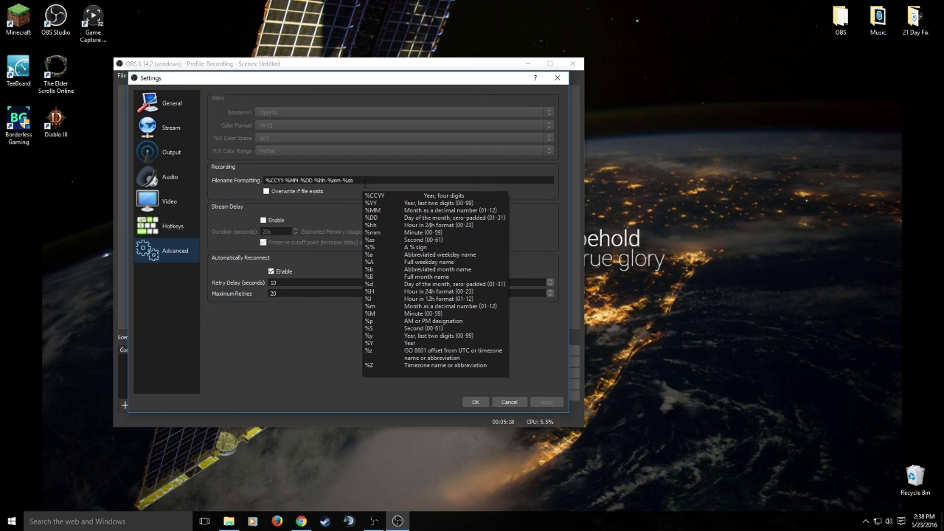
triple_click(365, 181)
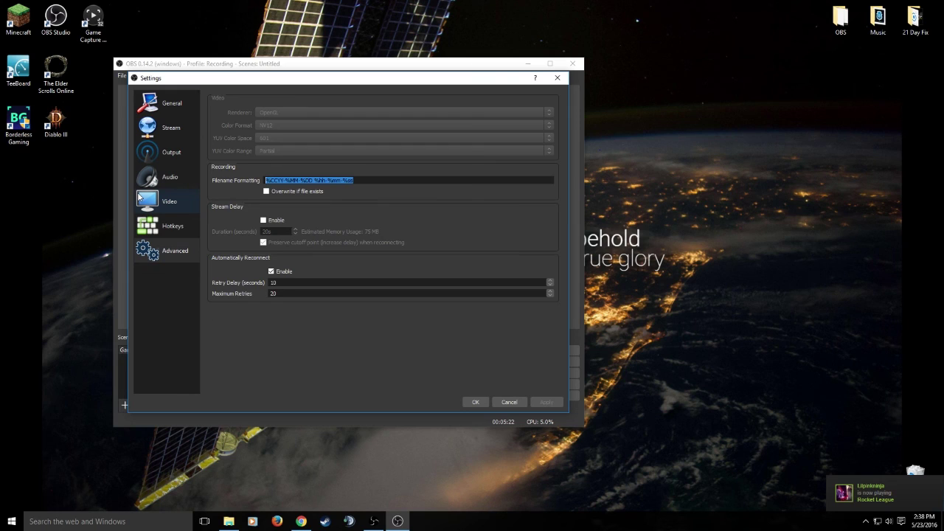
type("videostuff")
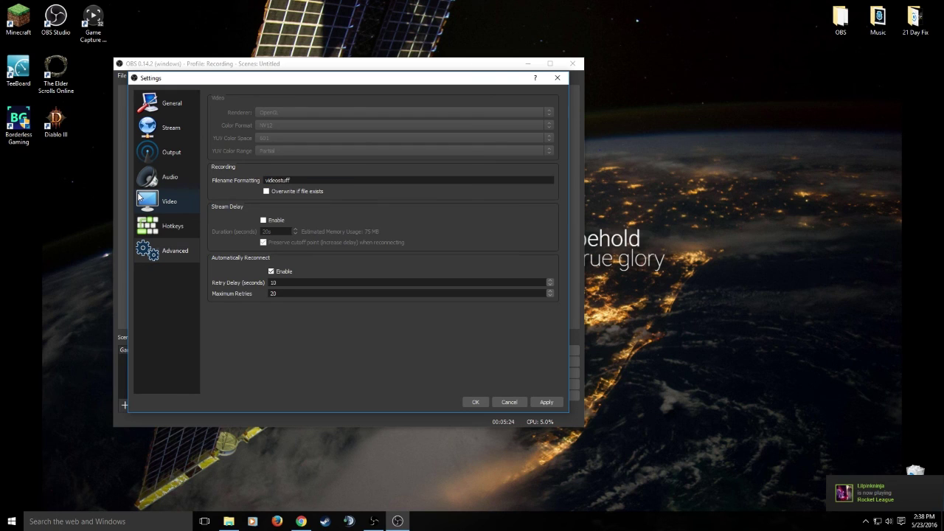
type("cutmawesome")
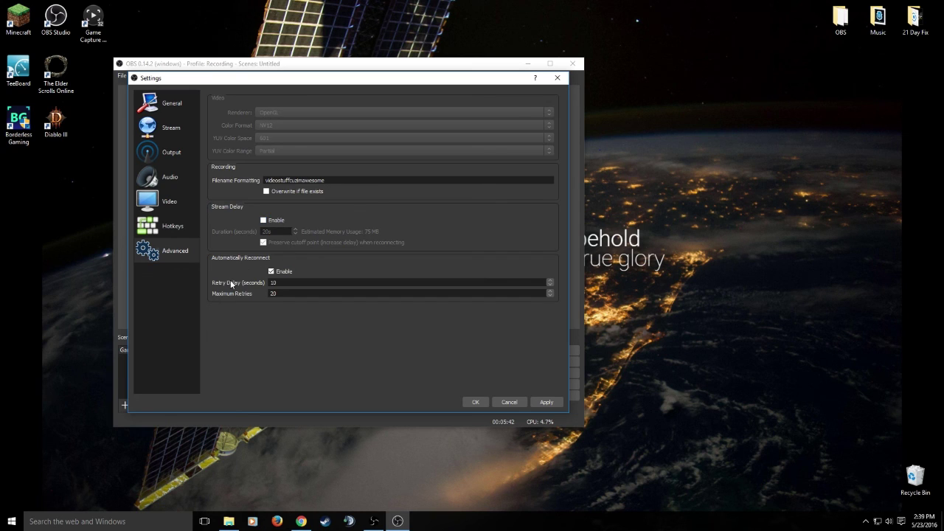
left_click(551, 402)
- Close Settings and exit OBS Studio, confirming the exit despite the active recording
left_click(522, 401)
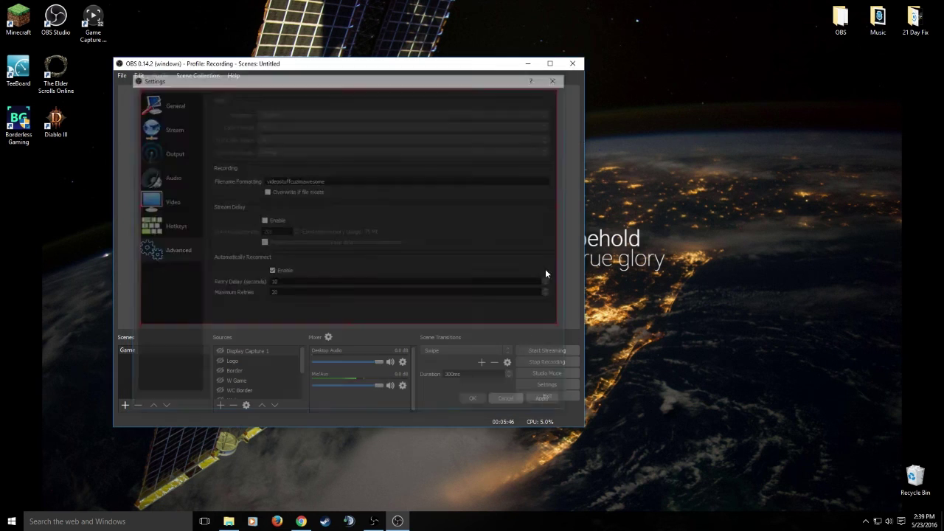
left_click(572, 64)
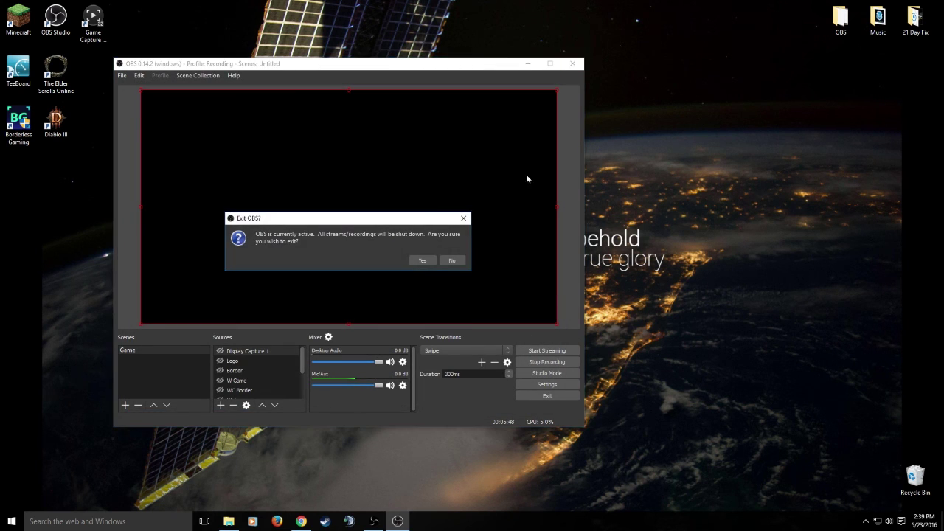
left_click(427, 261)
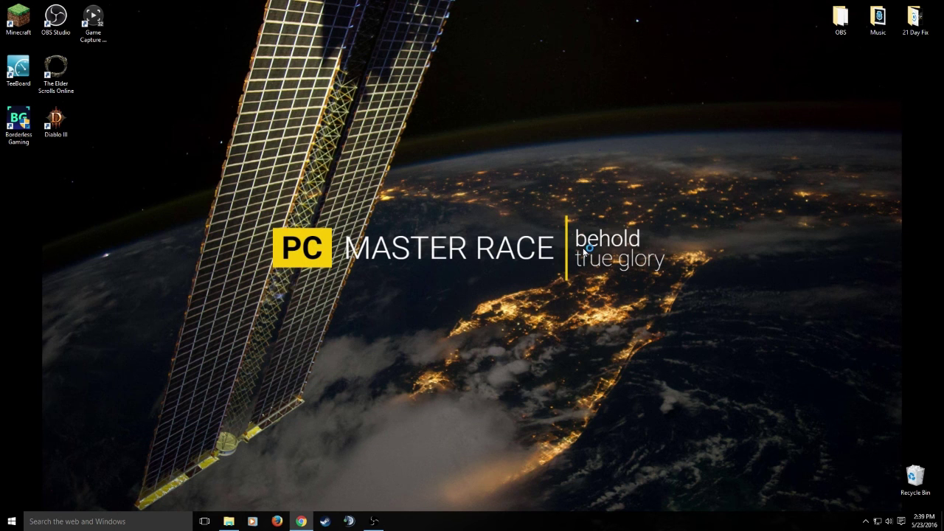